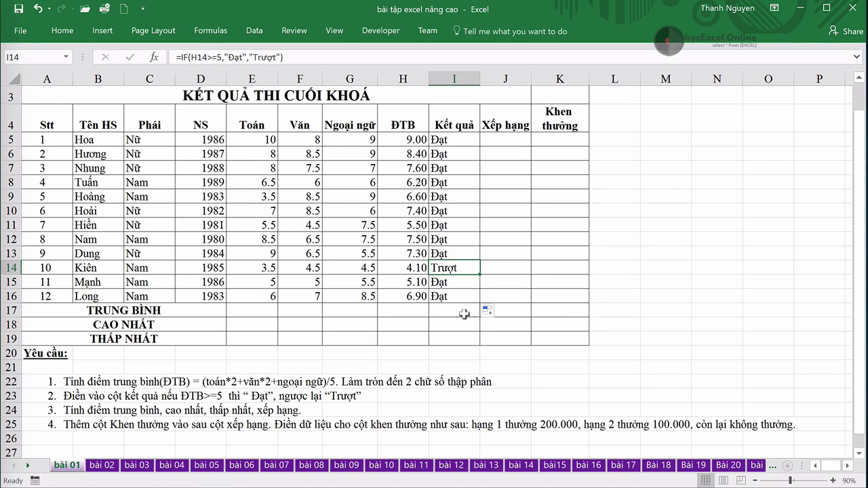
- Read requirement 3 of the exercise sheet
click(51, 413)
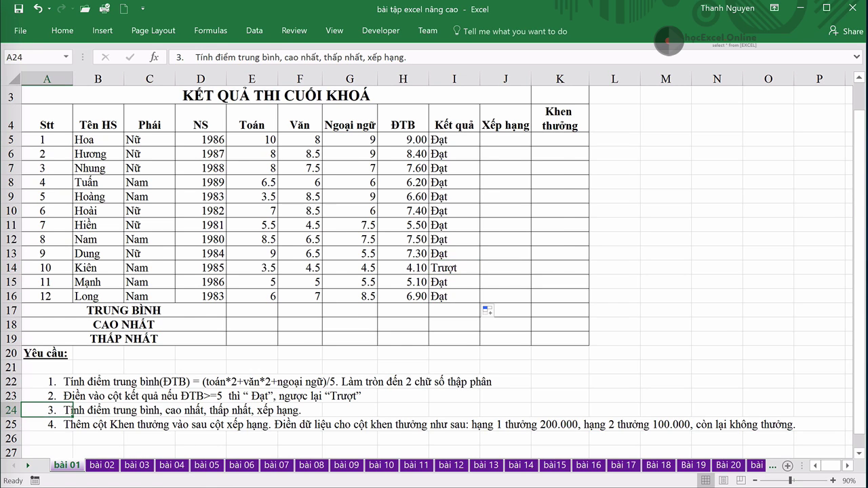
key(ctrl+shift+F5)
click(526, 149)
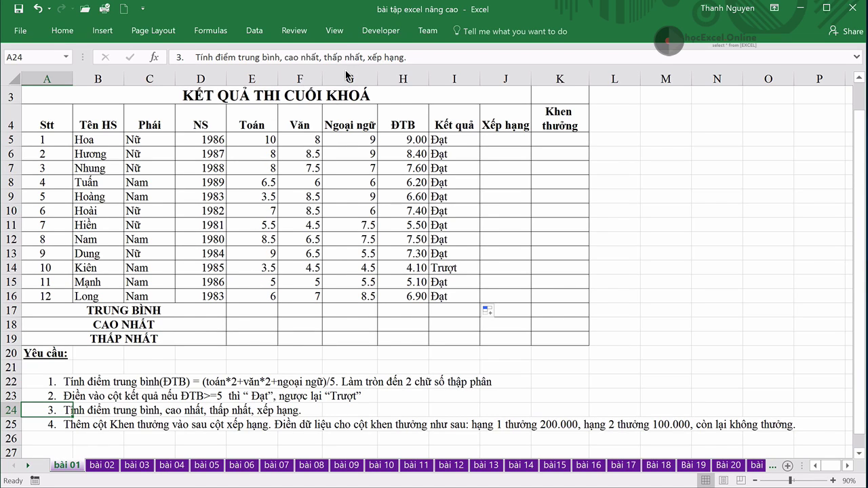
- Enter =AVERAGE(E5:E16) in E17 to get the Toán average of 6.71
click(262, 311)
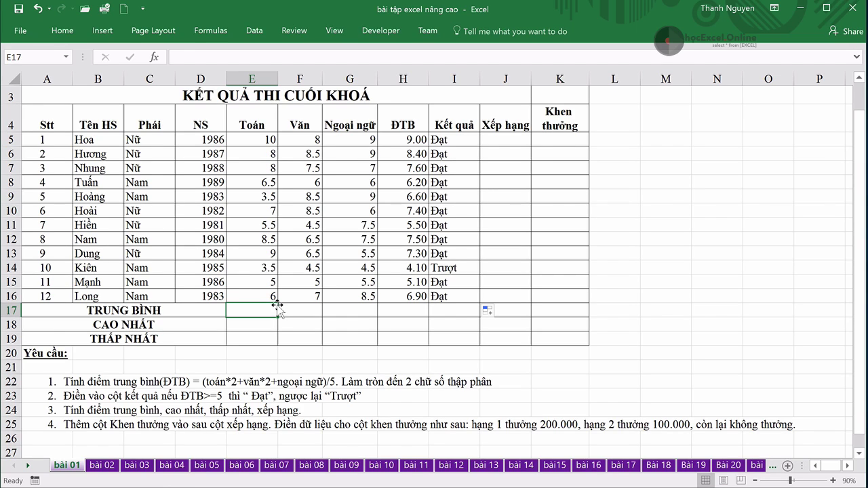
text(=)
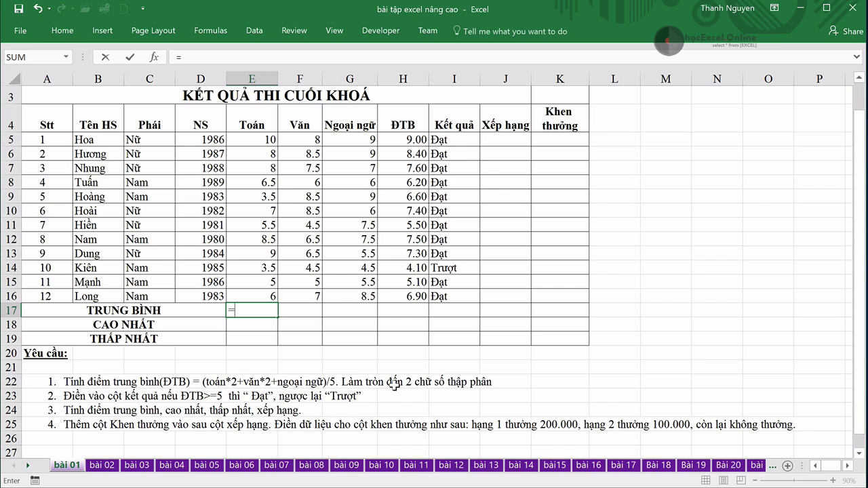
text(av)
key(Down)
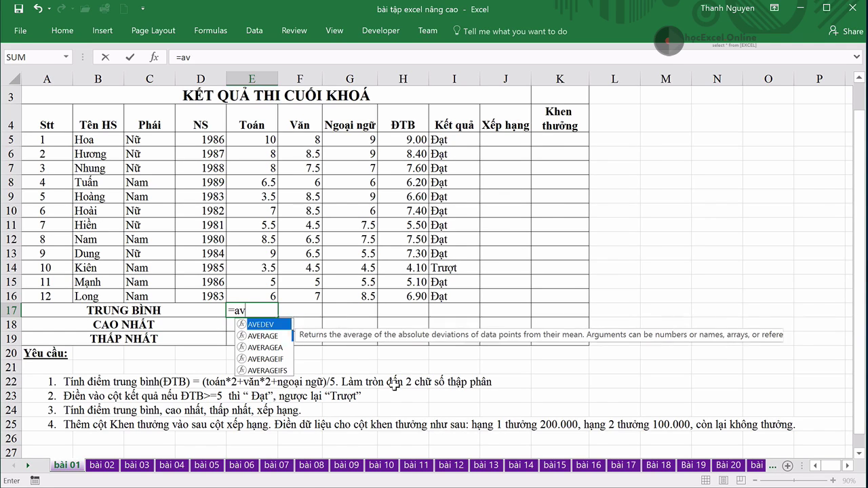
key(Tab)
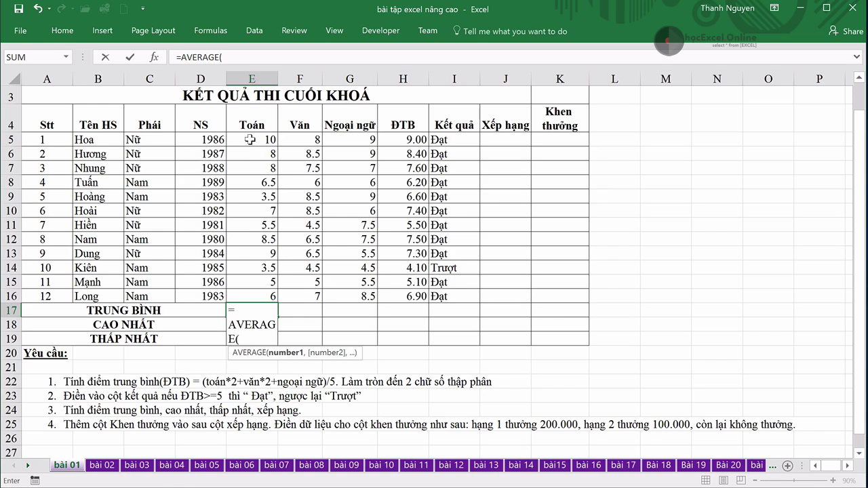
drag(251, 139, 252, 297)
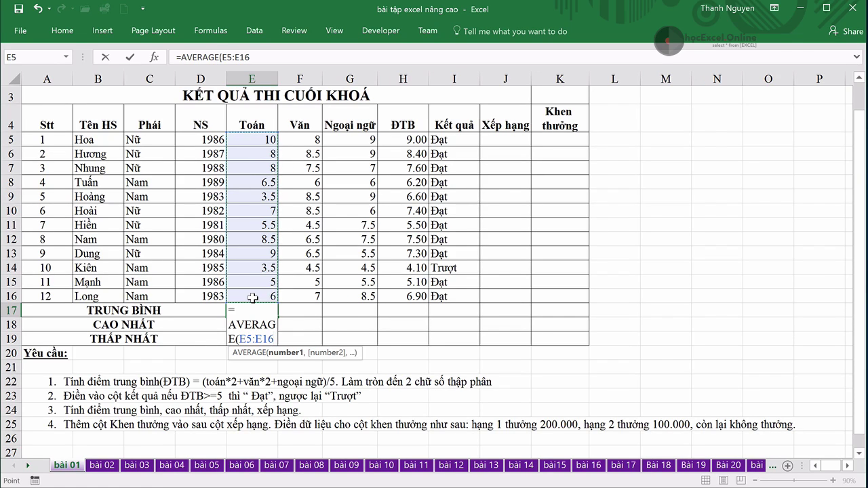
key(Return)
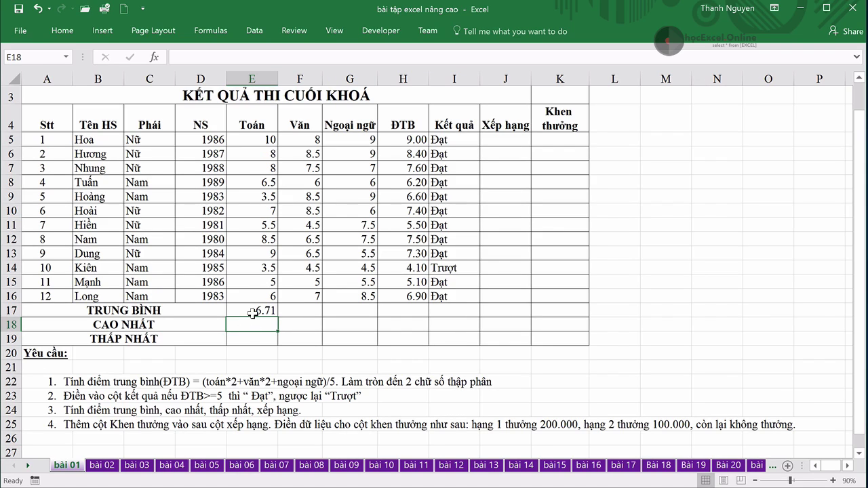
click(253, 311)
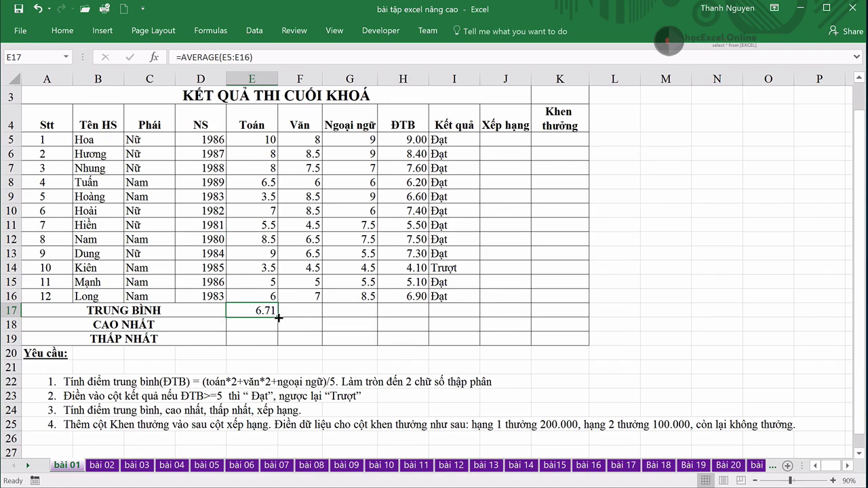
- Fill the average formula across to H17 (6.75, 7.08, 6.80) and check F17's range
drag(278, 317, 413, 318)
click(353, 352)
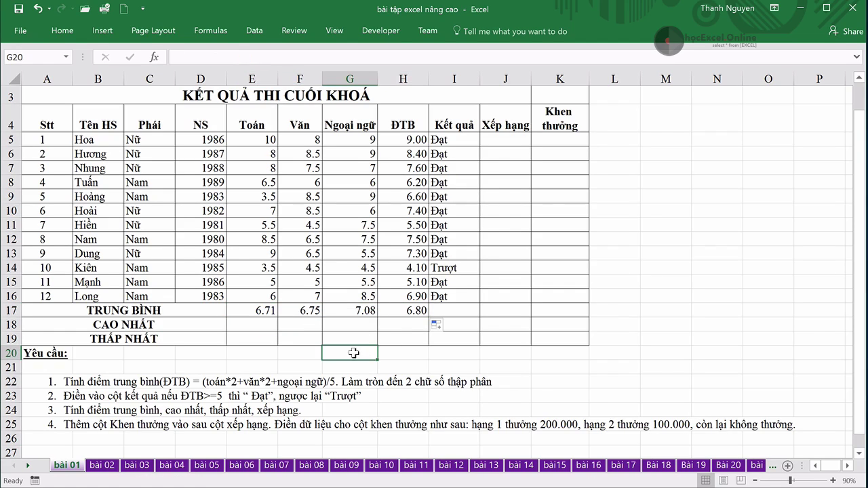
click(304, 311)
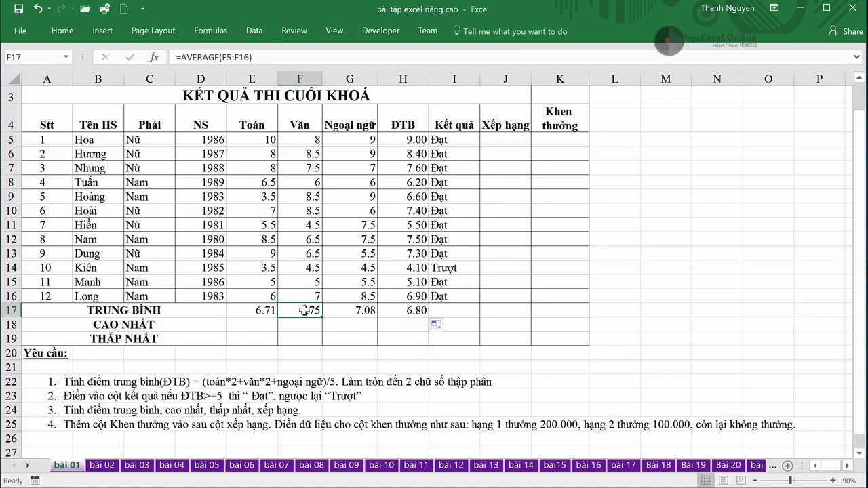
click(262, 57)
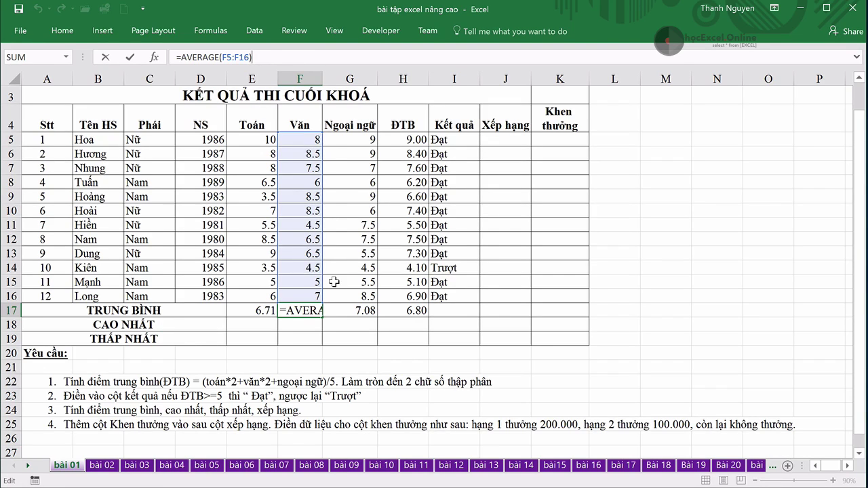
key(Escape)
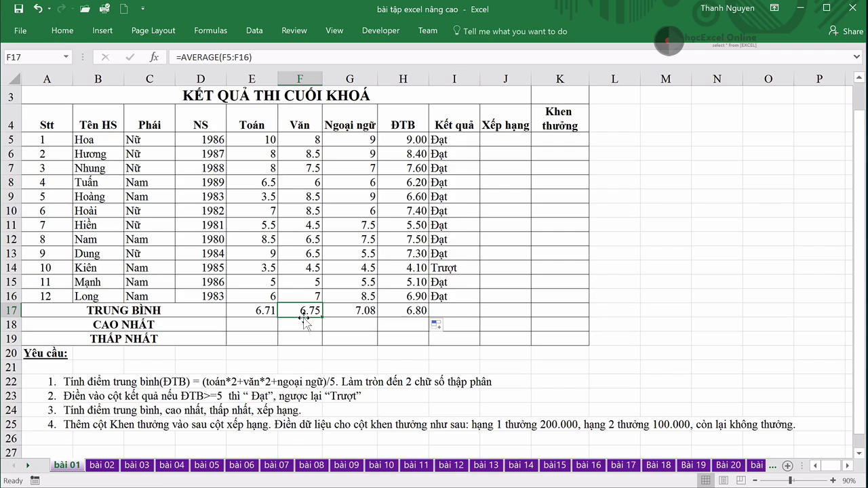
click(258, 324)
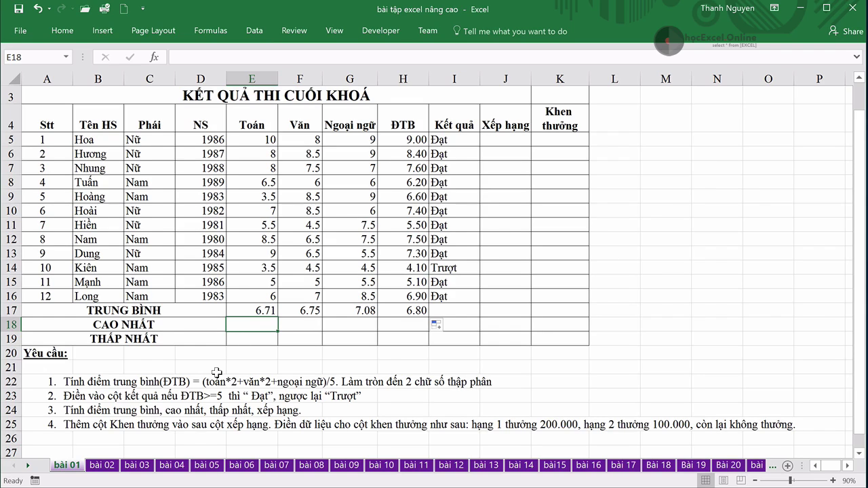
- Enter =MAX(E5:E16) in E18 and fill it across to H18, giving 10, 8.5, 9, 9
text(=max)
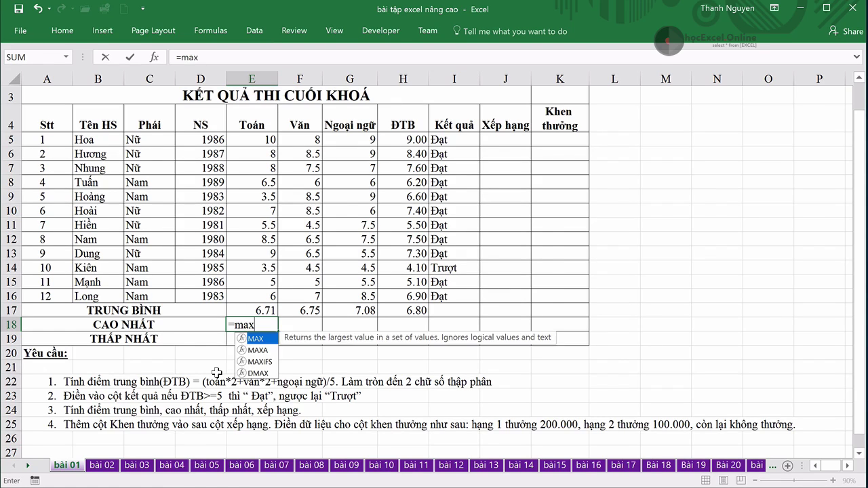
text(()
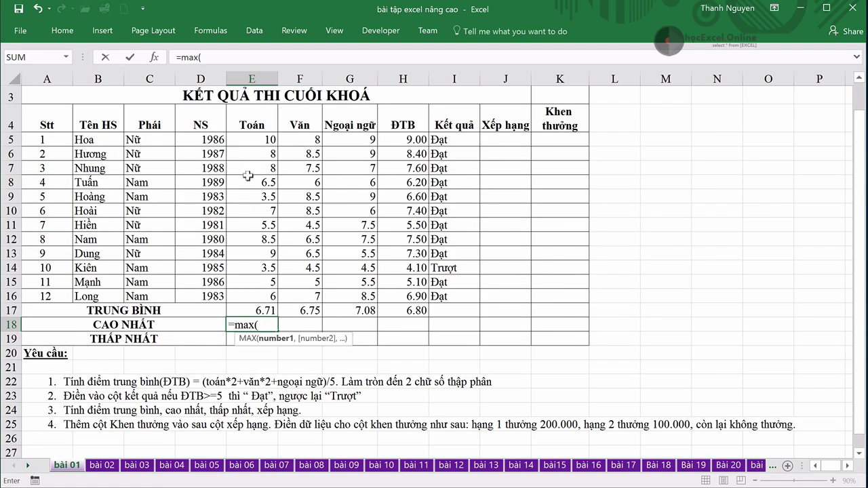
click(257, 139)
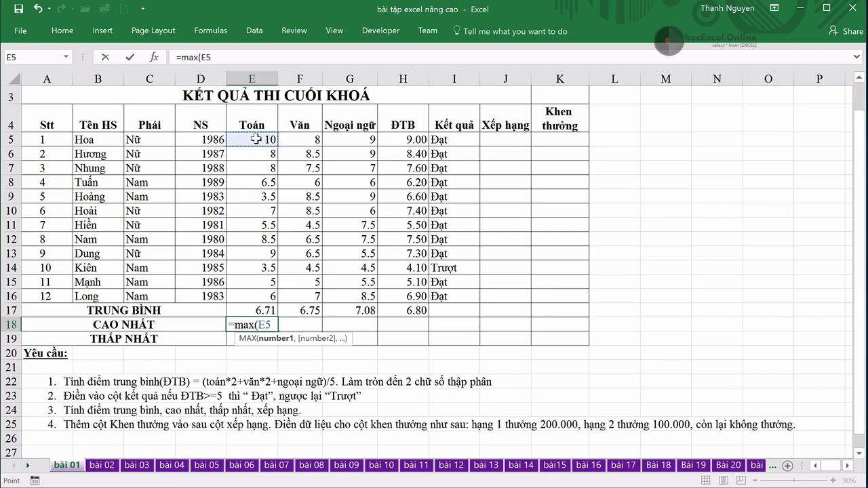
drag(256, 138, 251, 299)
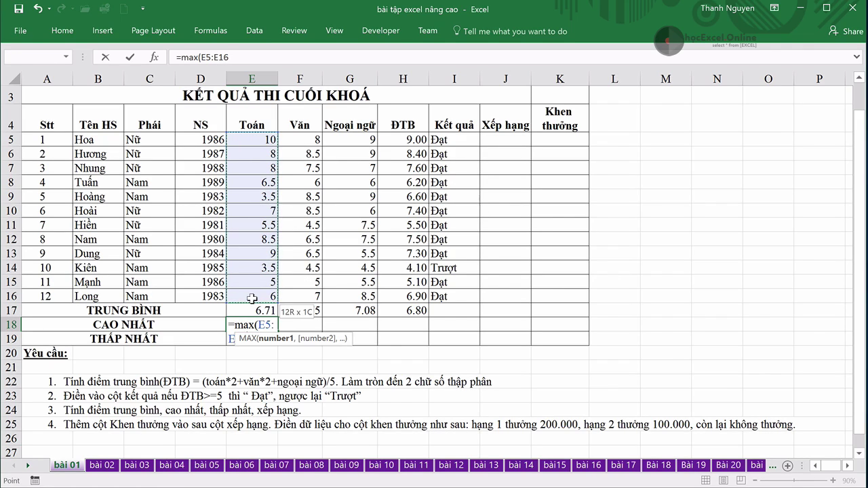
key(Return)
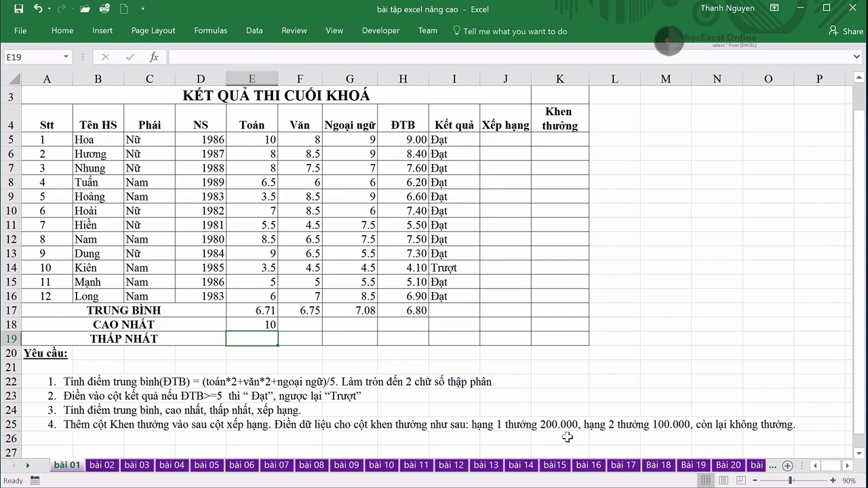
click(701, 487)
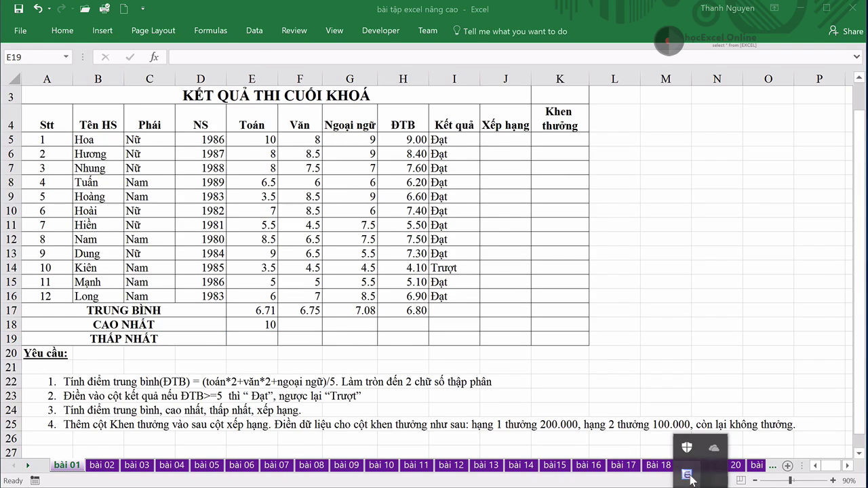
click(274, 324)
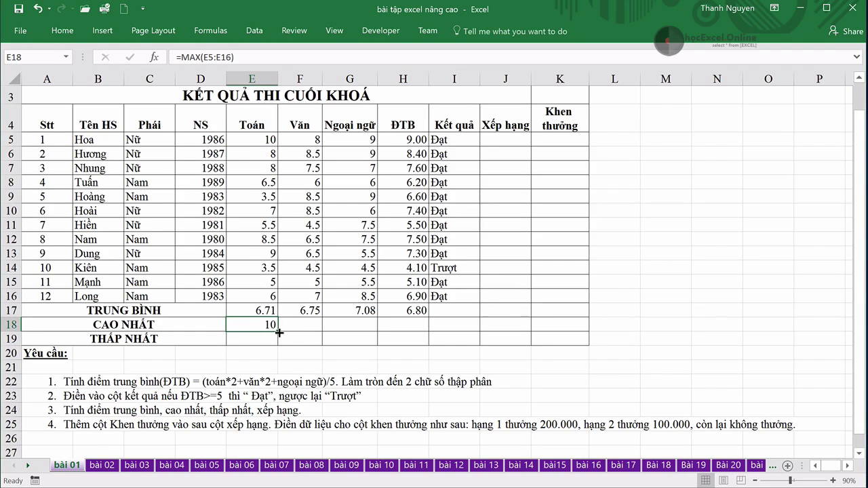
drag(278, 331, 418, 338)
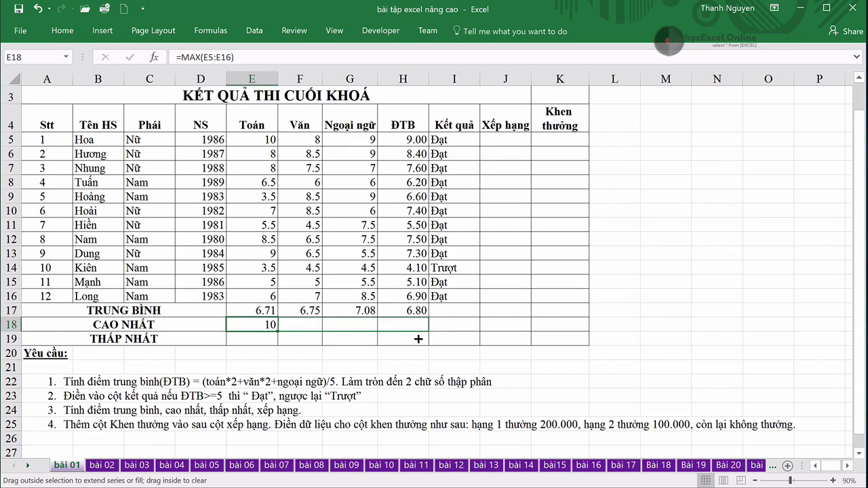
click(249, 340)
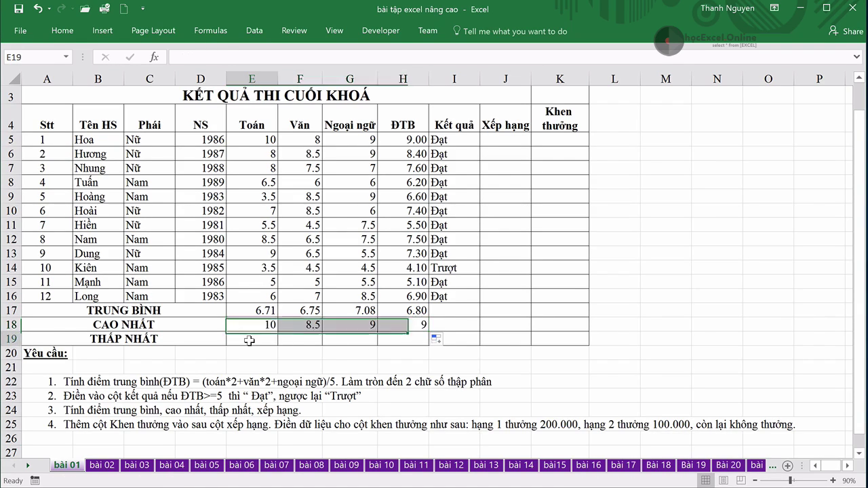
- Enter =MIN(E5:E16) in E19 and fill it right with Ctrl+R: 3.5, 4.5, 4.5, 4.1
text(=)
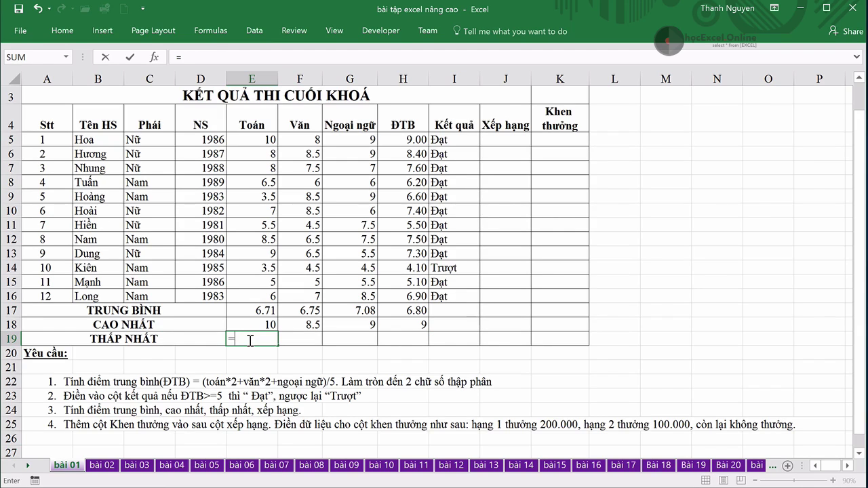
text(min()
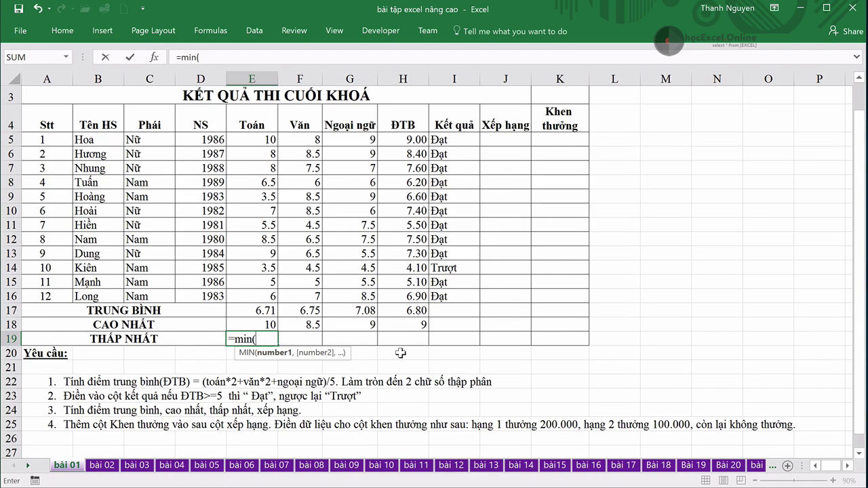
click(253, 135)
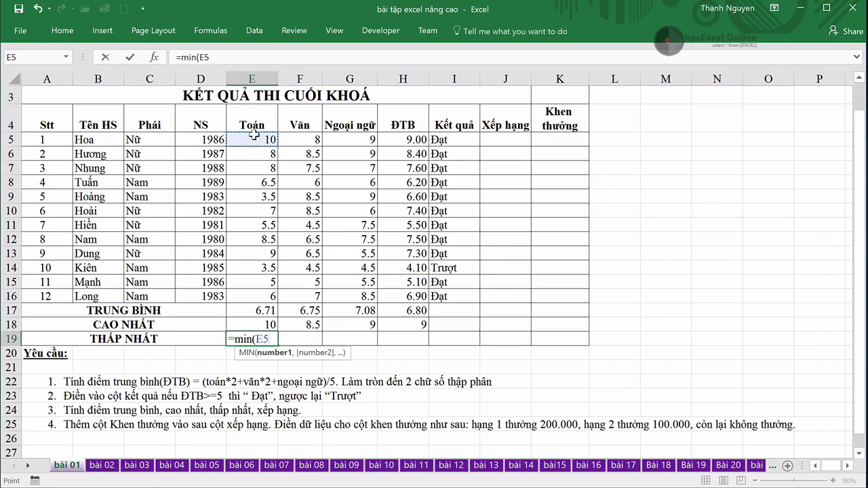
drag(253, 135, 252, 299)
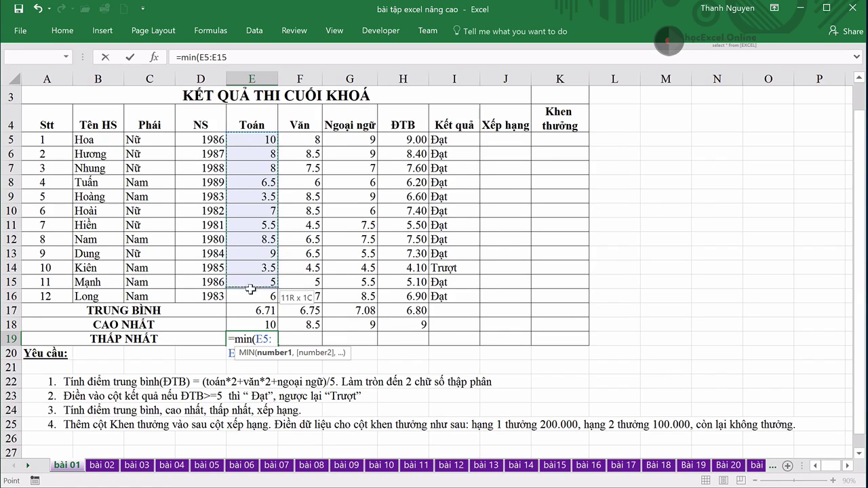
key(Return)
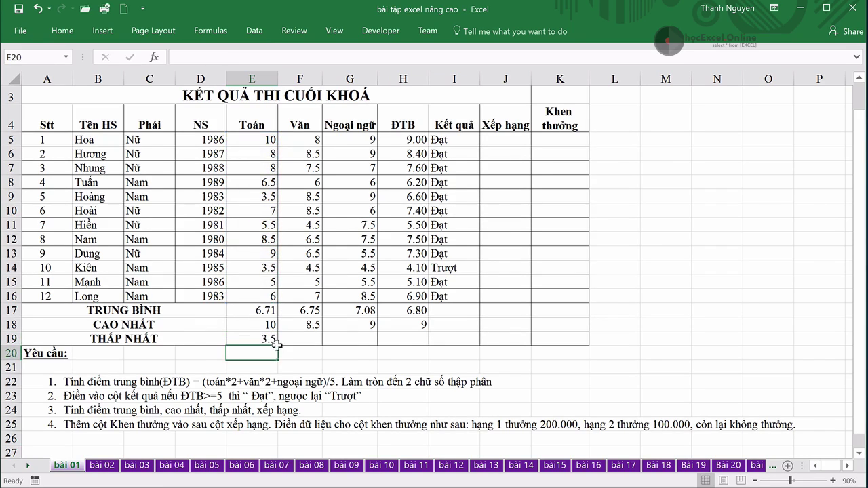
click(262, 338)
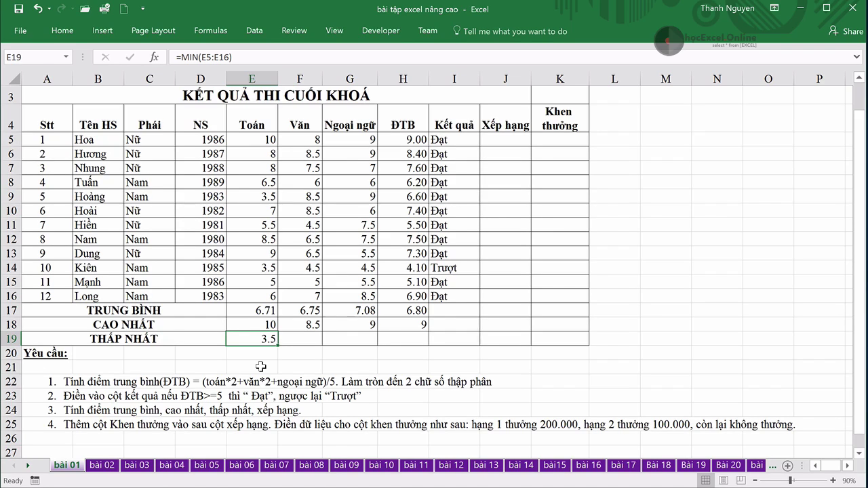
key(shift+Right)
key(shift+Right)
key(shift+Right)
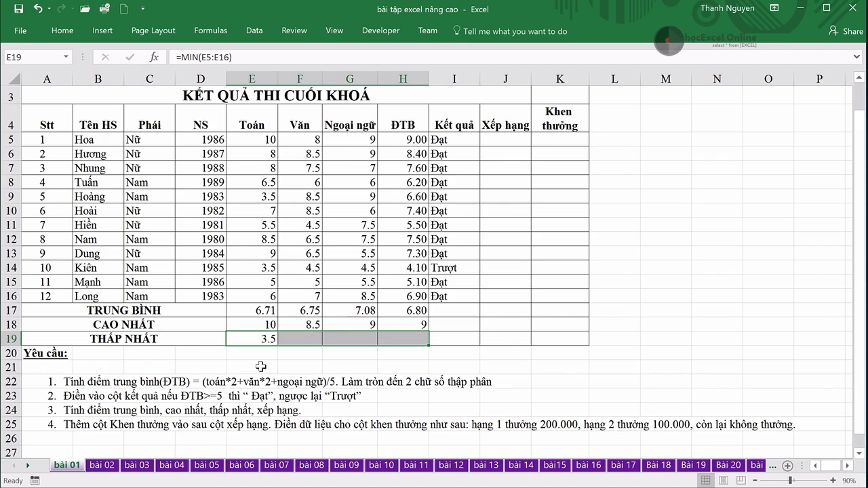
key(ctrl+r)
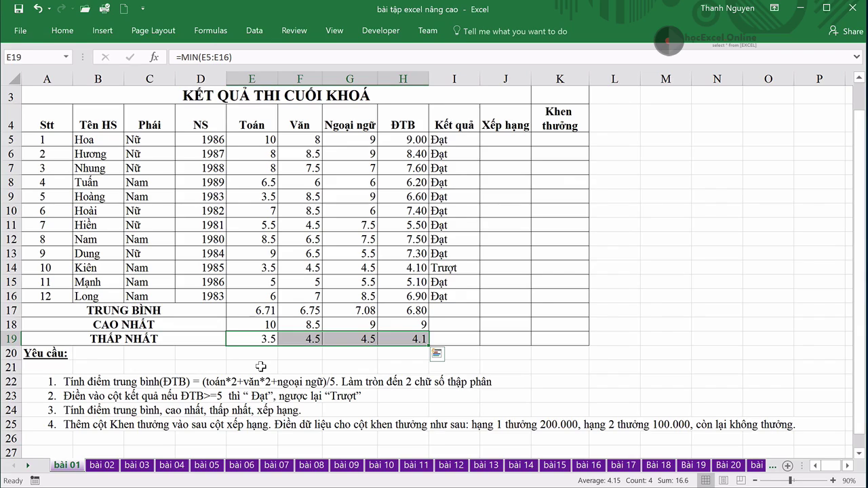
click(251, 337)
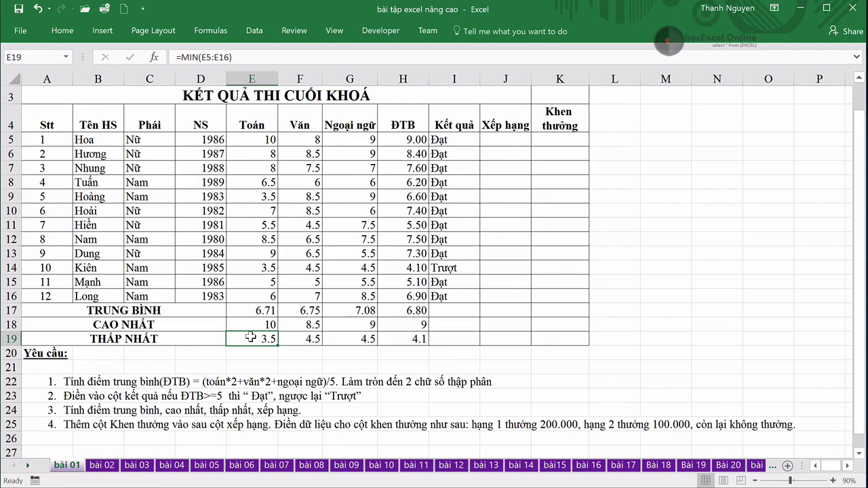
key(super+Tab)
click(305, 345)
click(316, 339)
click(344, 340)
click(403, 337)
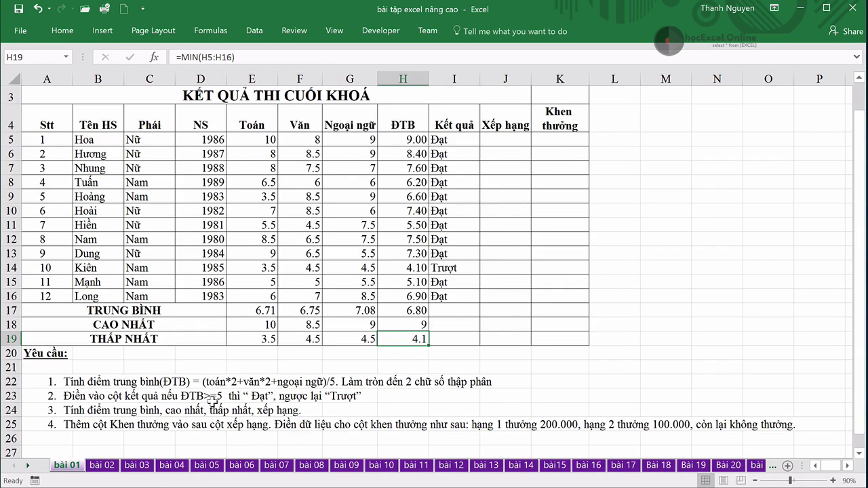
click(42, 410)
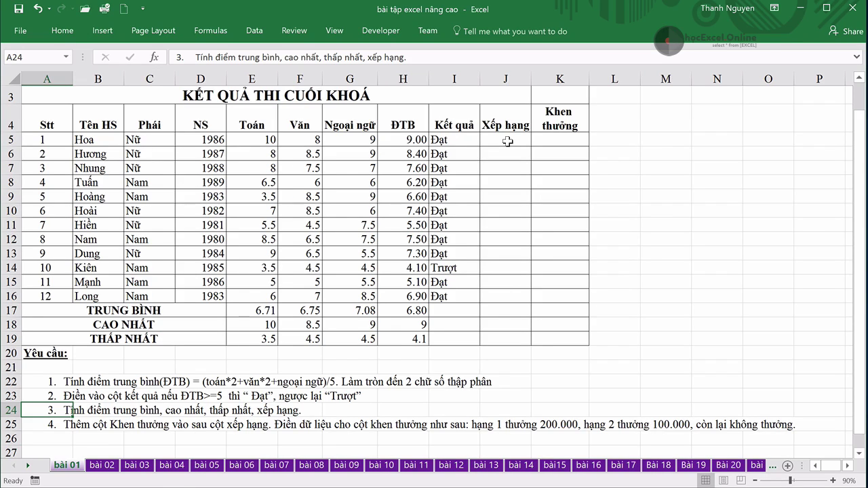
click(508, 142)
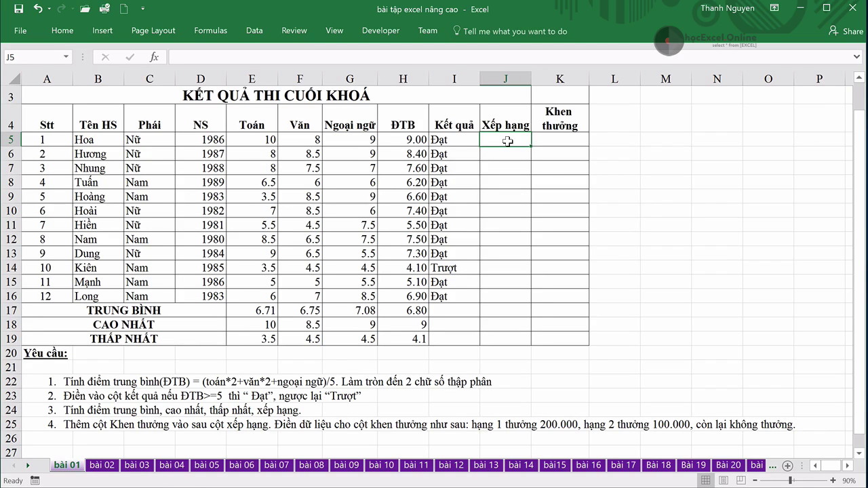
- Enter =RANK(H5,H5:H16) in J5 to rank the first student's ĐTB
text(=)
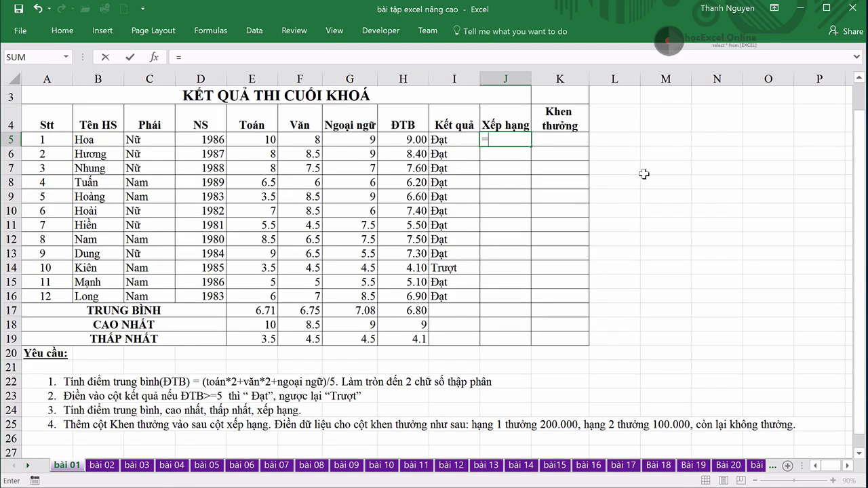
text(rank()
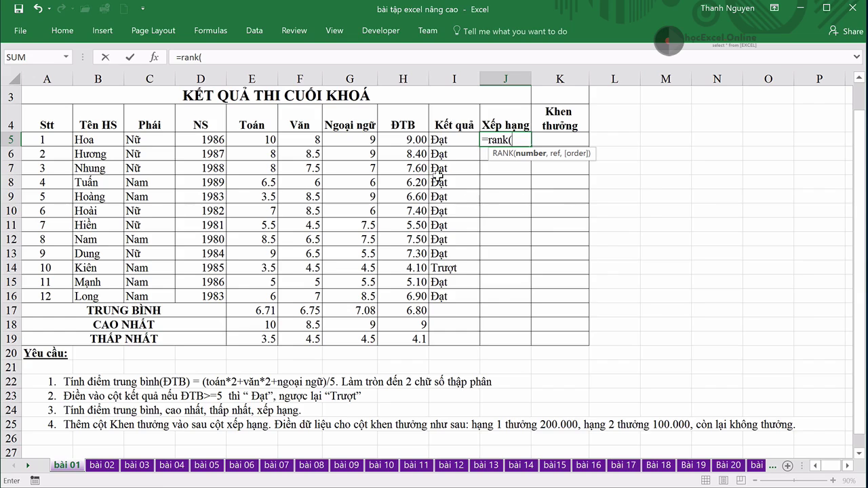
click(404, 138)
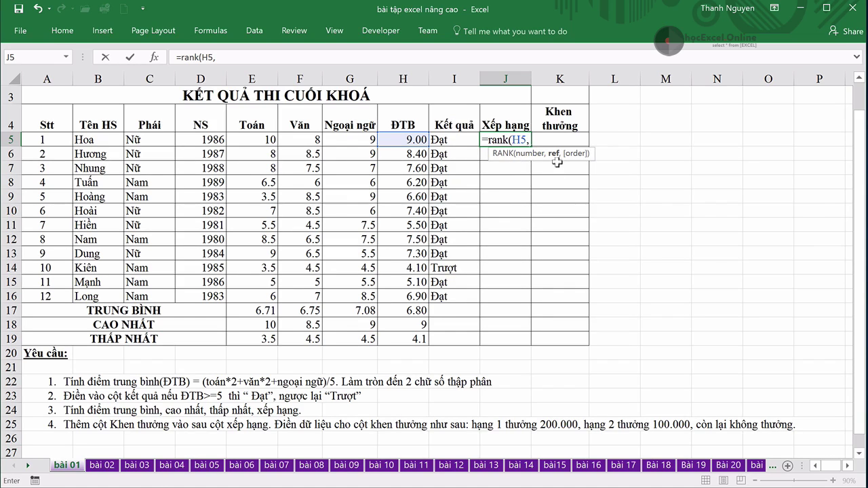
click(393, 139)
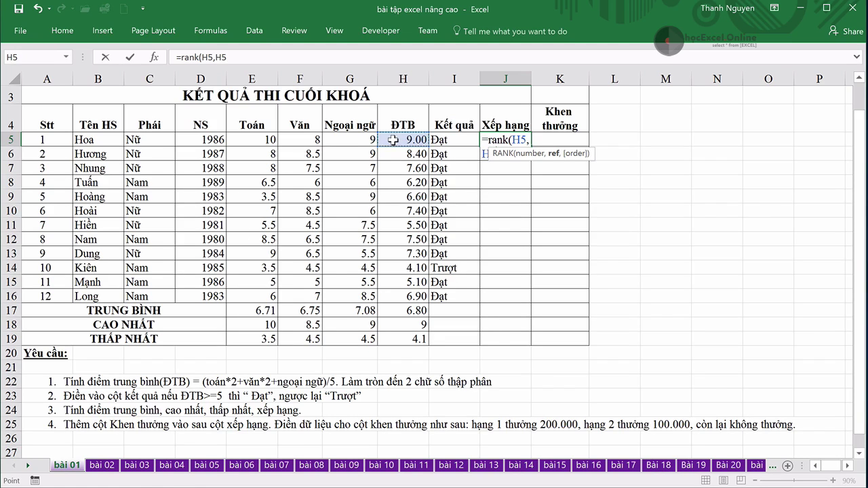
drag(393, 139, 396, 295)
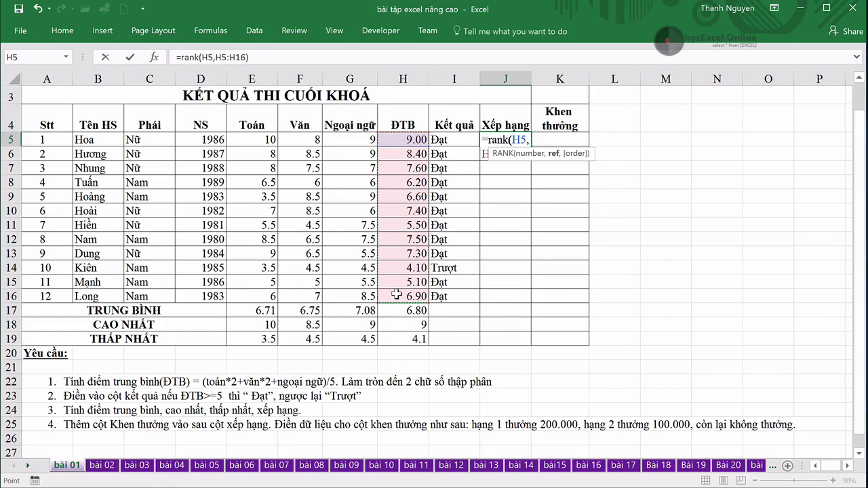
key(Return)
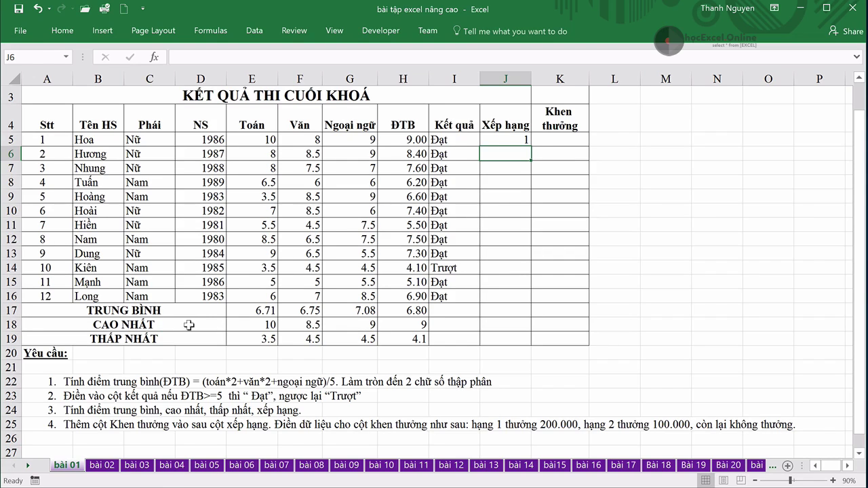
- Copy the rank formula down to J16 and inspect J13's shifted range H13:H24
click(122, 328)
click(404, 328)
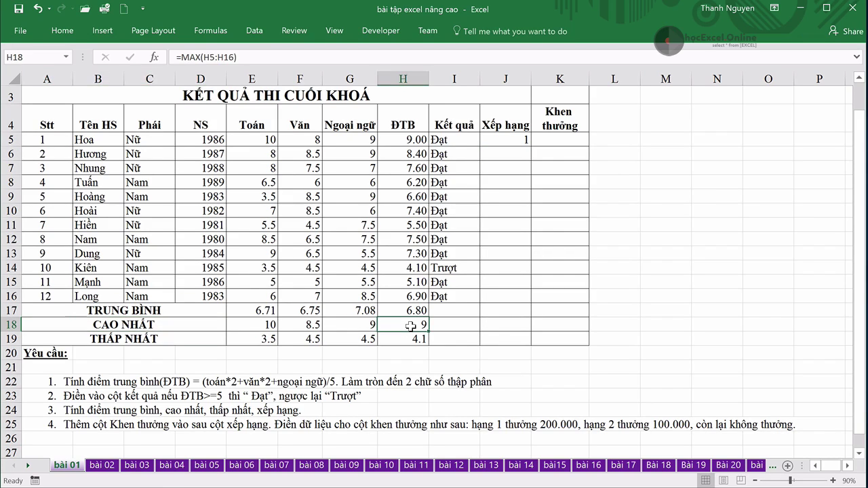
click(407, 136)
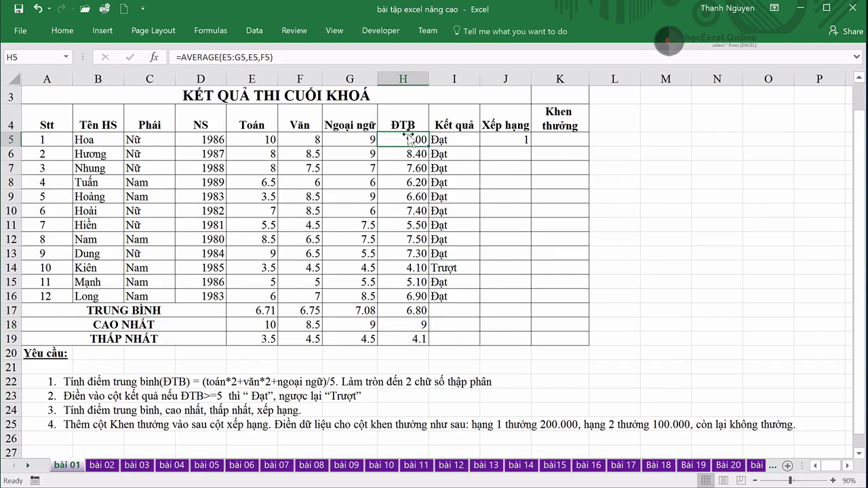
click(505, 137)
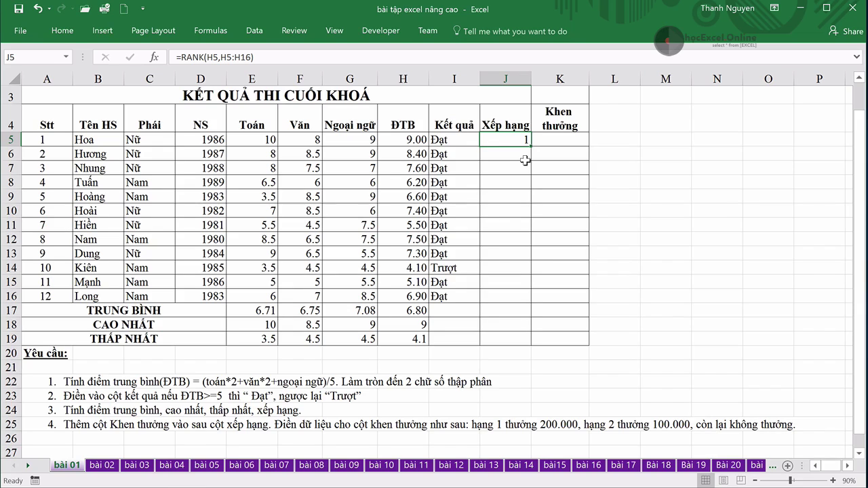
drag(531, 146, 532, 305)
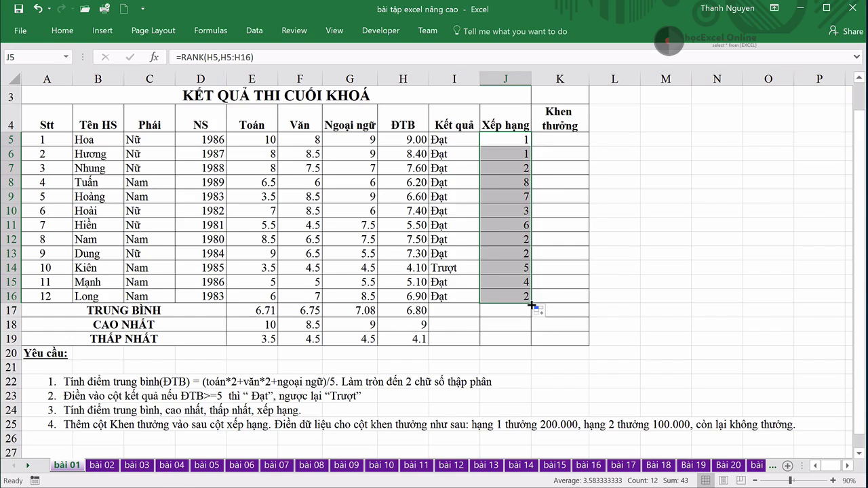
click(514, 139)
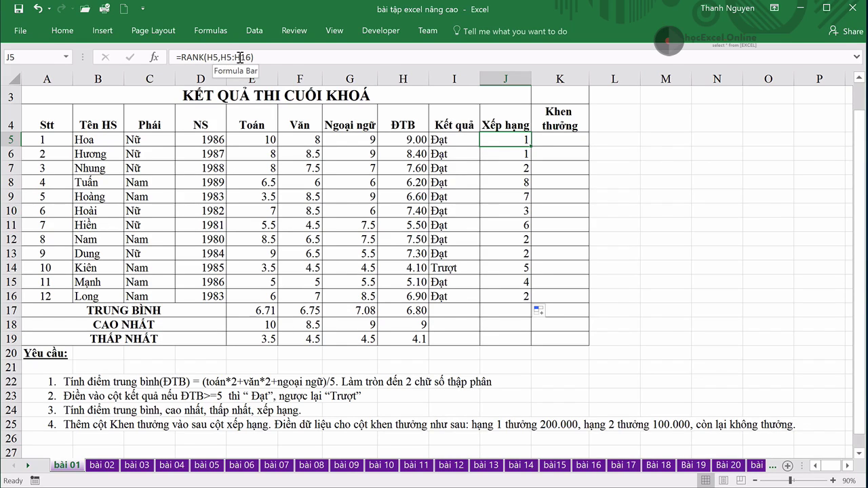
click(514, 253)
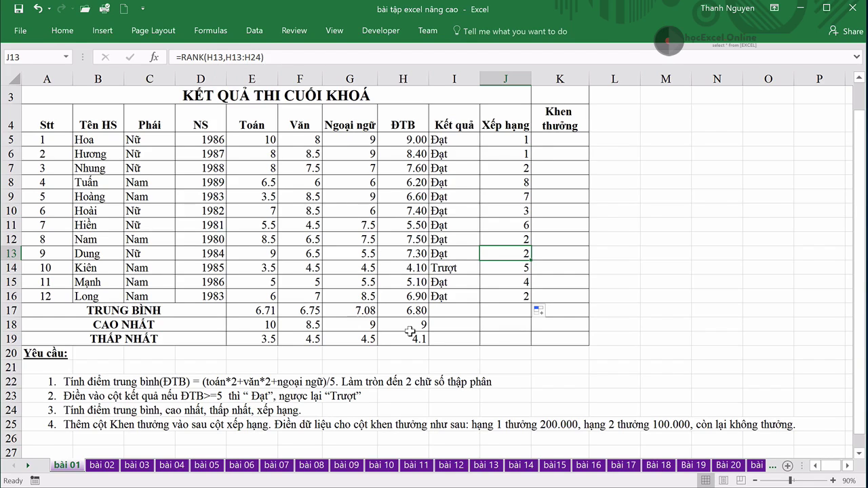
- Change J5's ranking range to the absolute $H$5:$H$16 using F4
click(413, 407)
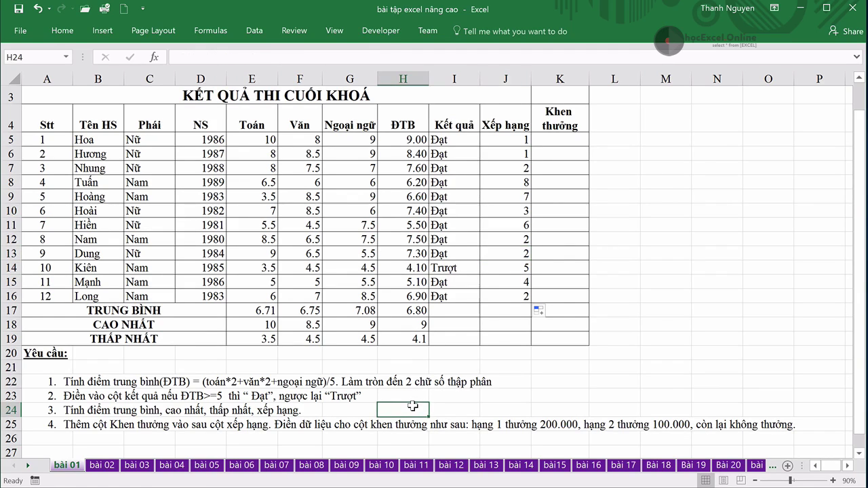
drag(412, 406, 408, 358)
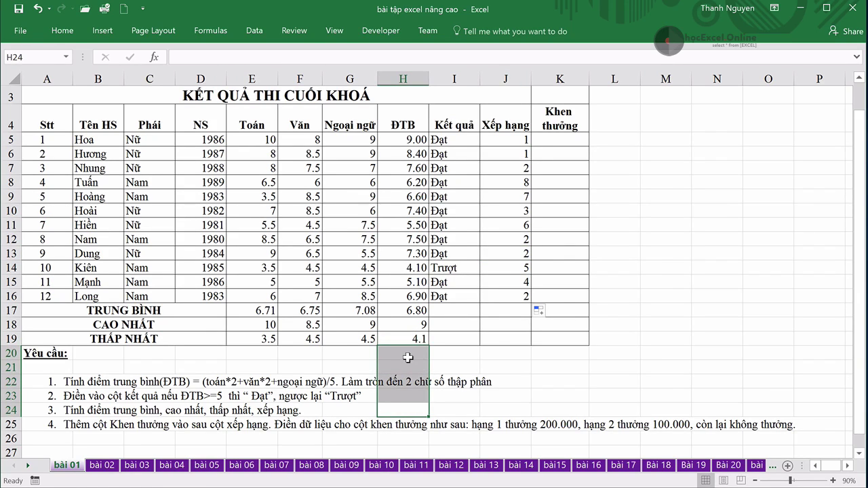
click(509, 139)
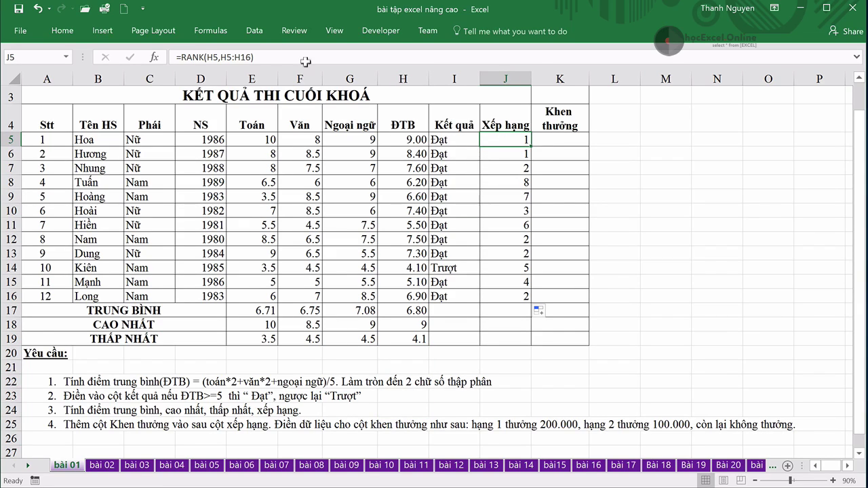
drag(221, 57, 250, 58)
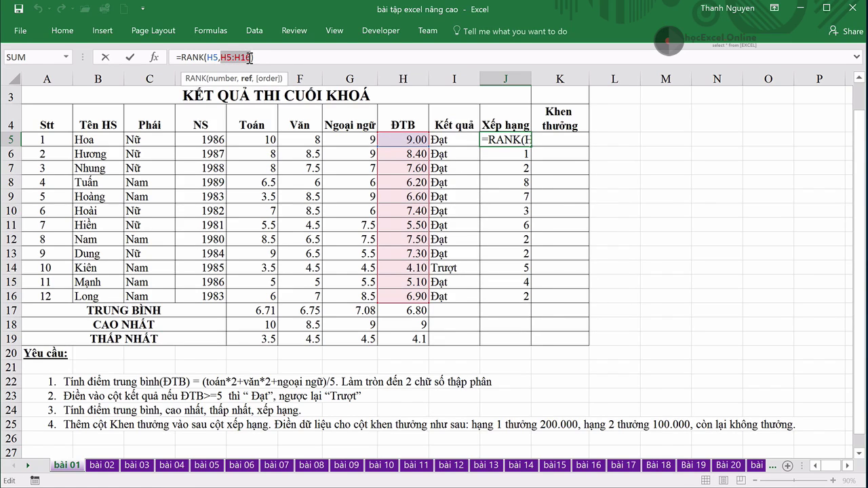
key(F4)
key(Return)
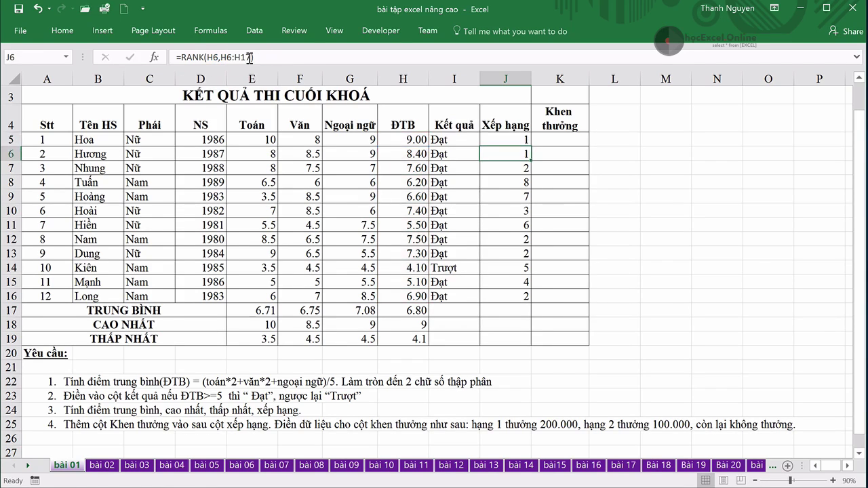
- Copy the corrected rank formula down to J16, giving ranks 1 to 12
click(498, 139)
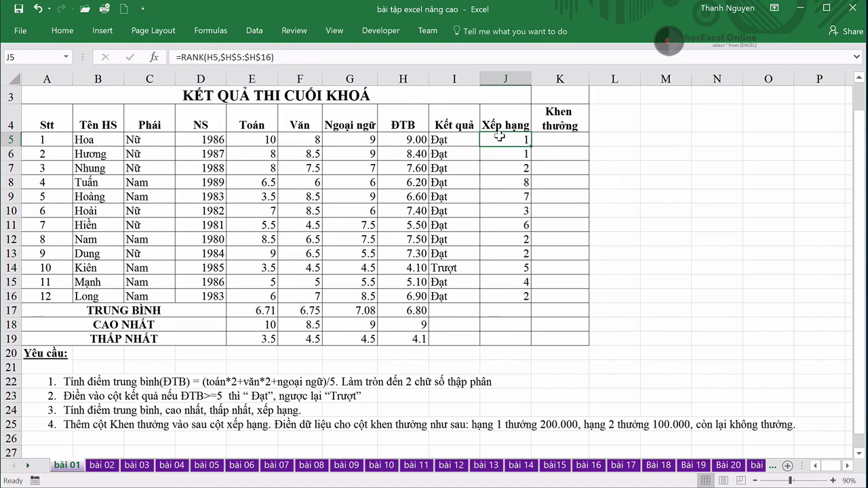
drag(532, 146, 529, 303)
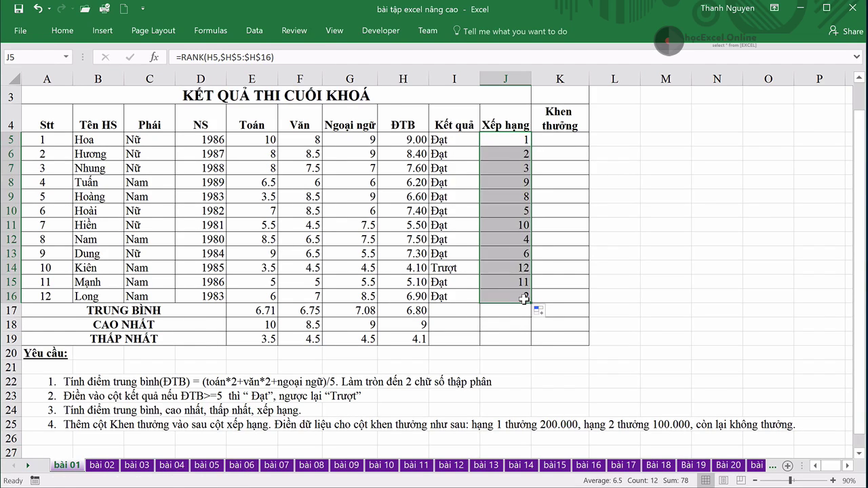
click(631, 294)
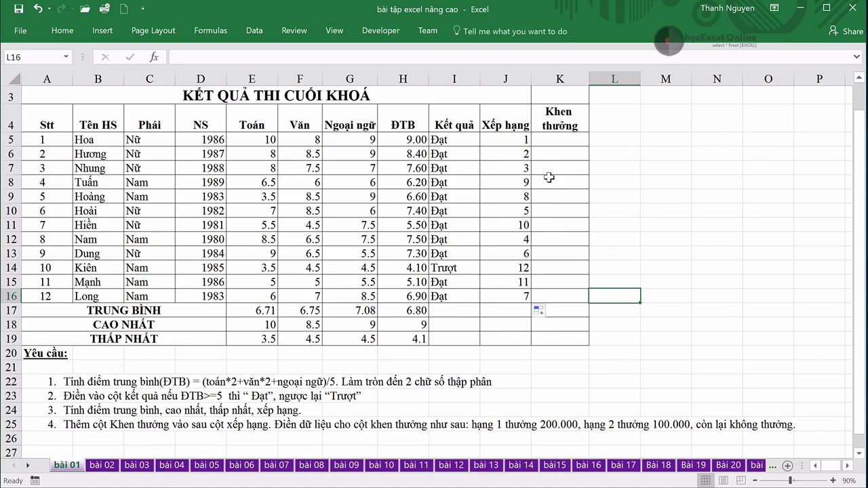
- Enter =IF(J5=1,200000,IF(J5=2,100000,0)) in K5, showing 200,000
click(545, 142)
text(=)
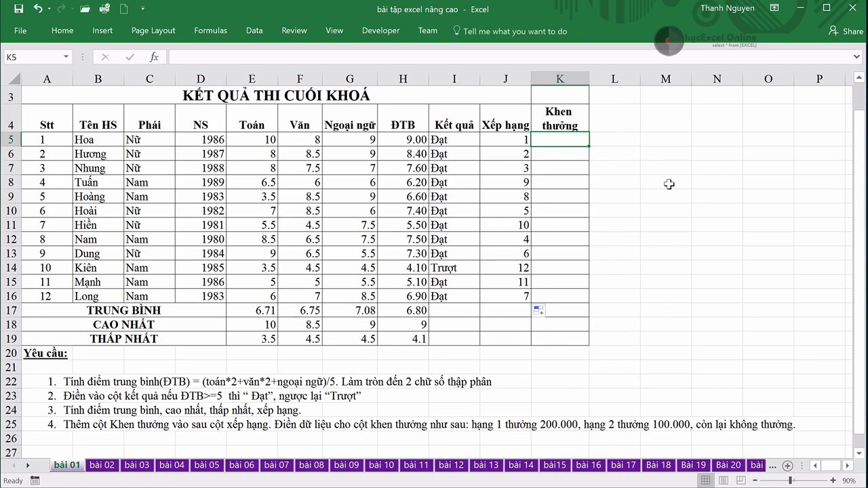
text(if()
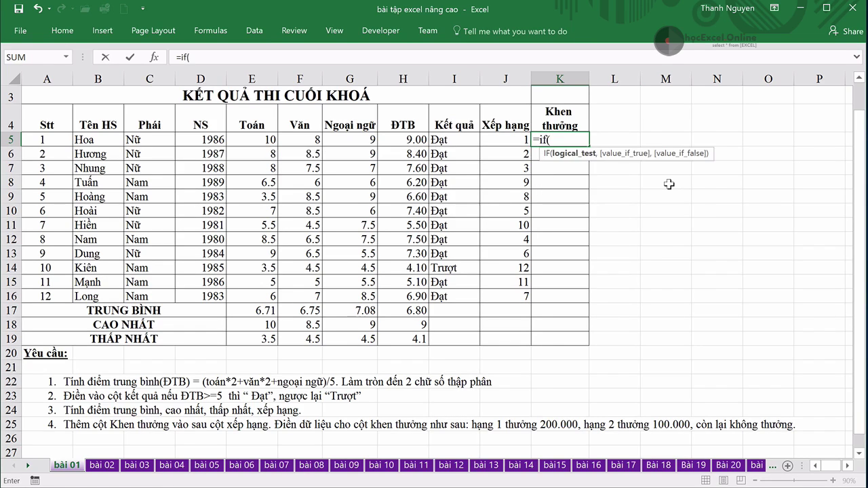
click(505, 138)
text(=)
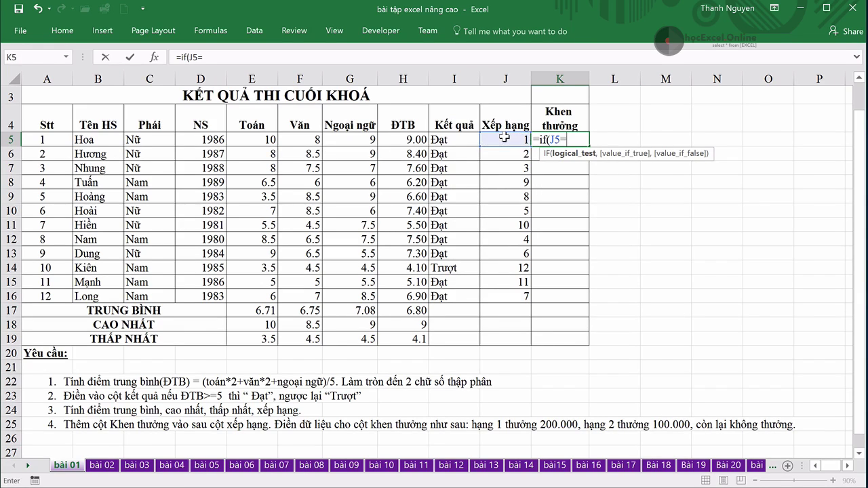
text(1,)
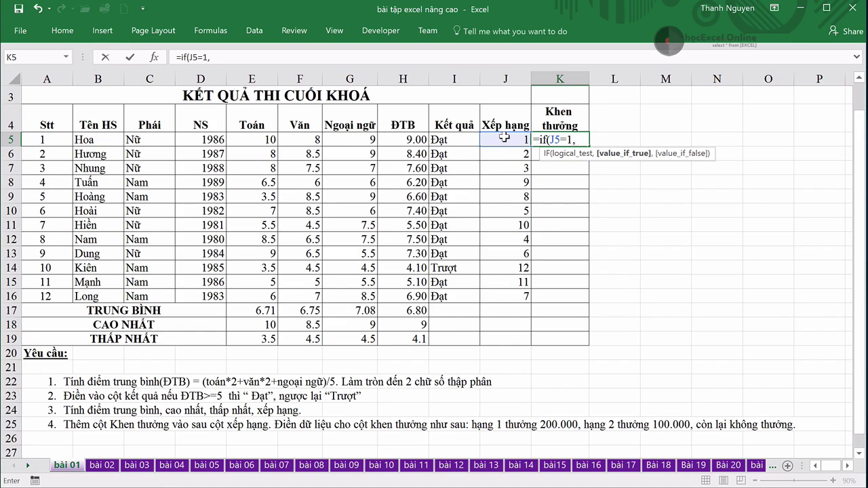
text(200)
text(000)
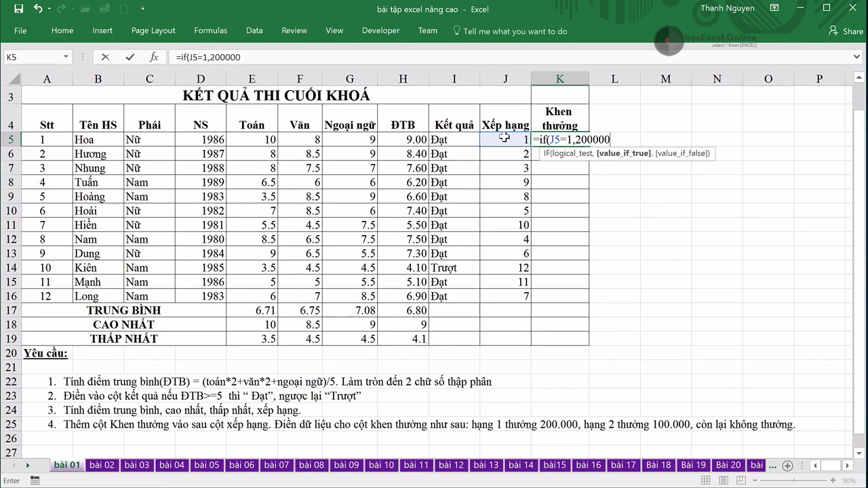
text(,)
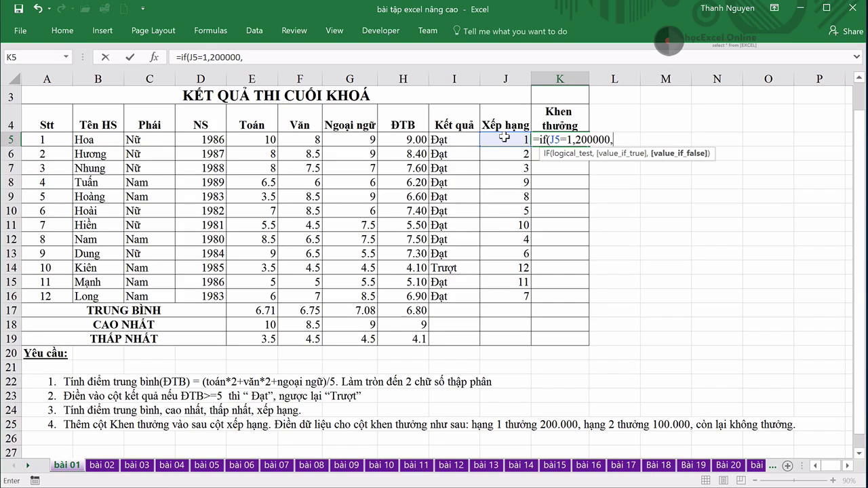
text(if)
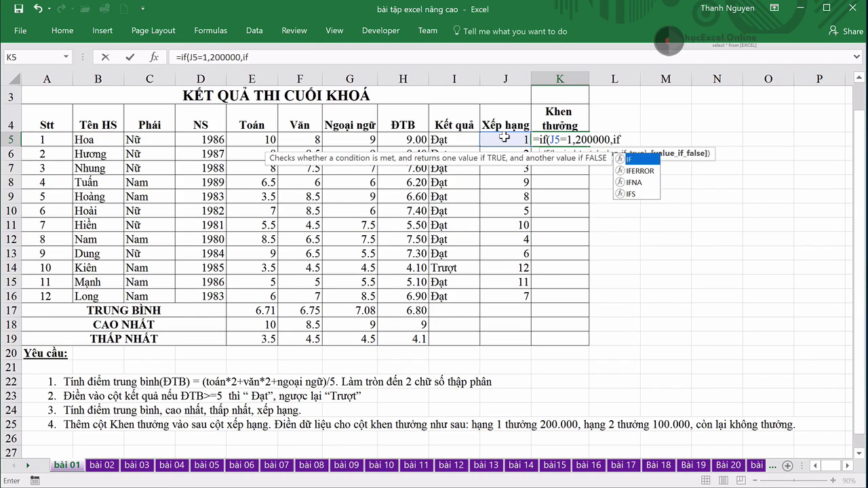
text(()
click(505, 137)
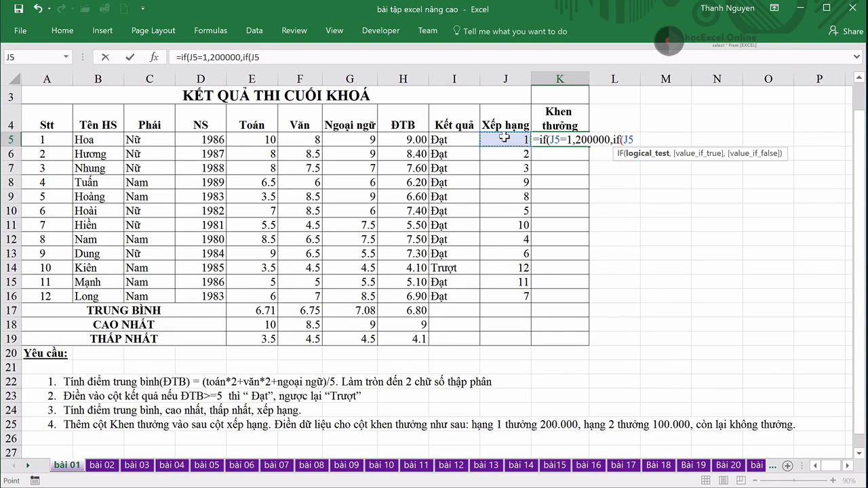
text(=2,)
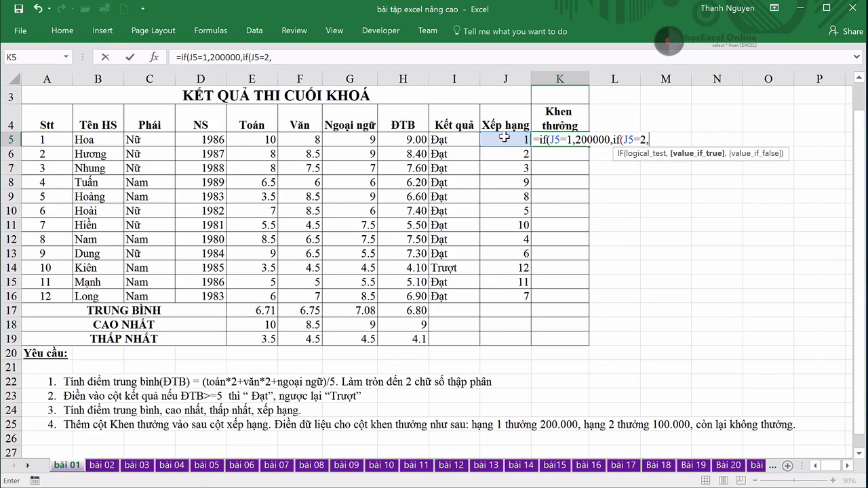
text(1)
text(00000)
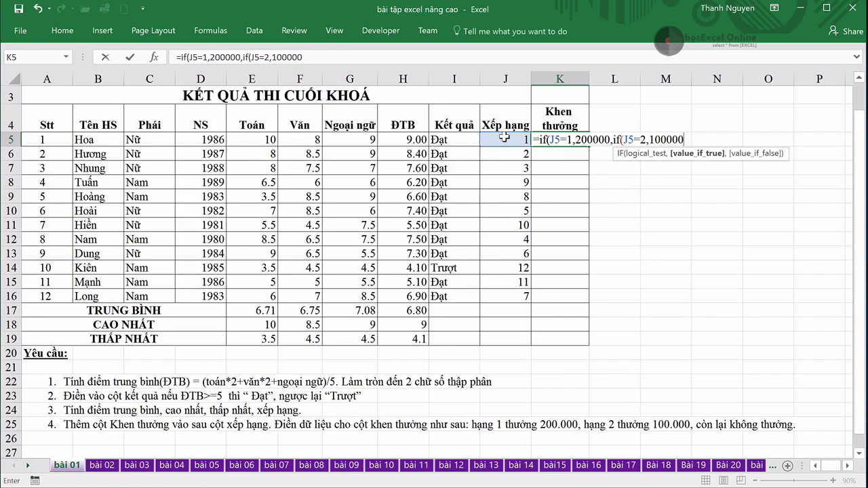
text(,)
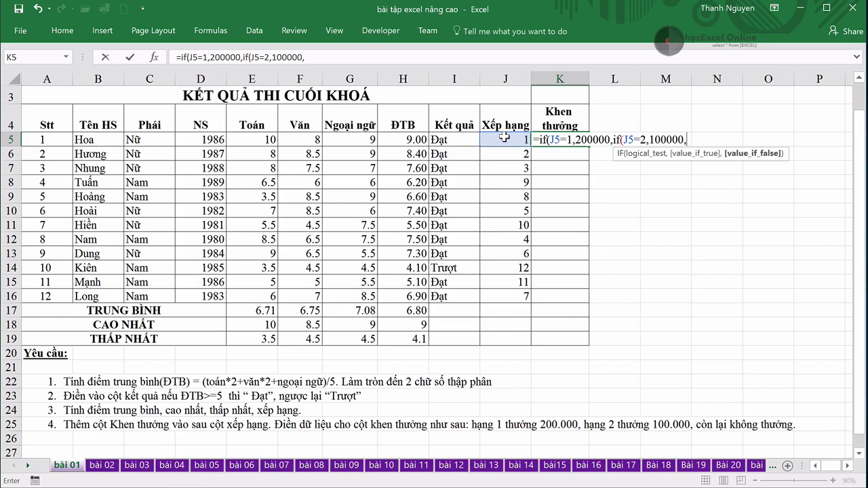
text(0)
text())
text())
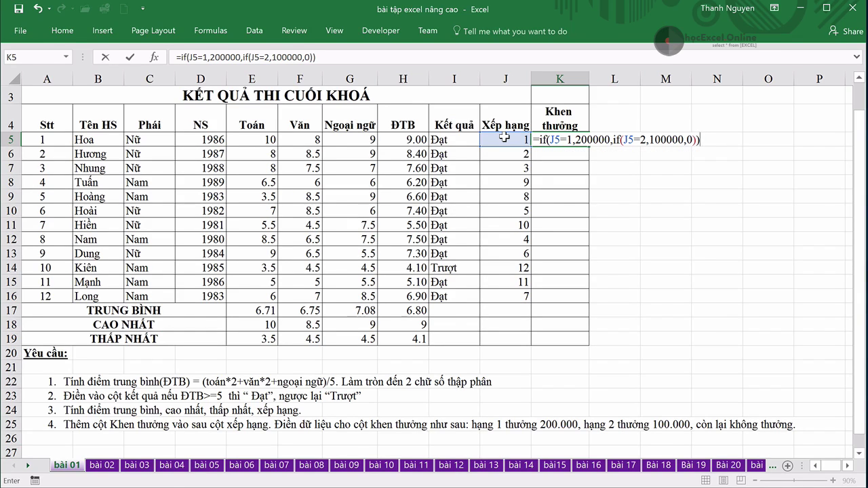
key(Return)
- Copy K5's bonus formula down to K16
click(564, 140)
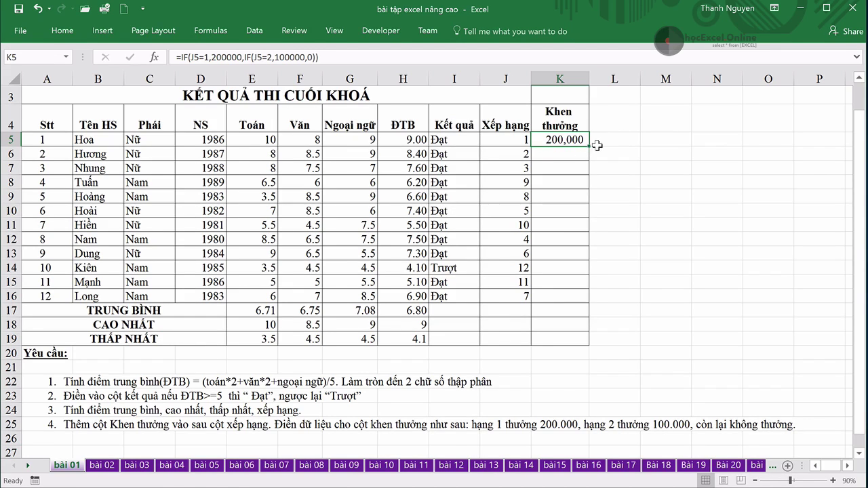
drag(593, 145, 576, 303)
click(629, 273)
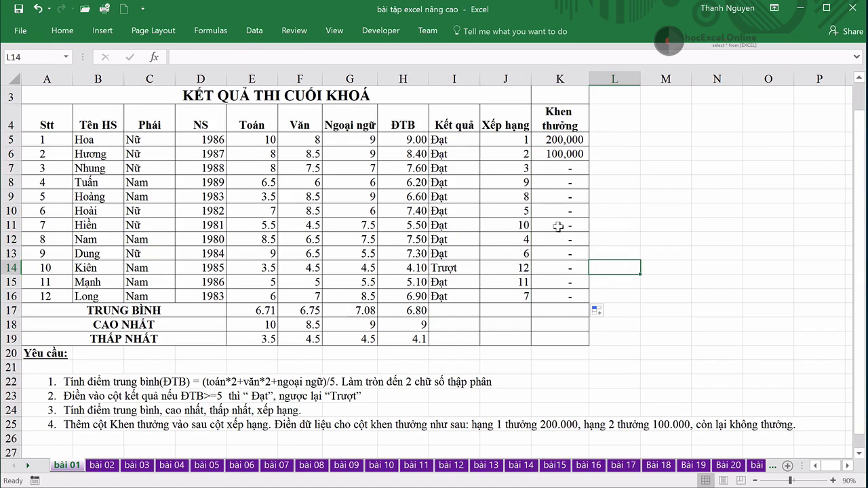
- Review the rank formulas in J6:J15 against the zero bonuses in K7:K16
click(516, 152)
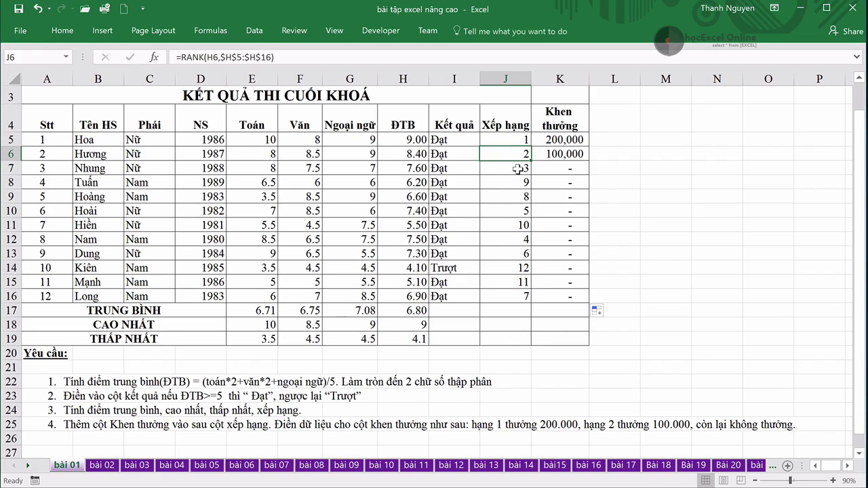
drag(512, 168, 522, 282)
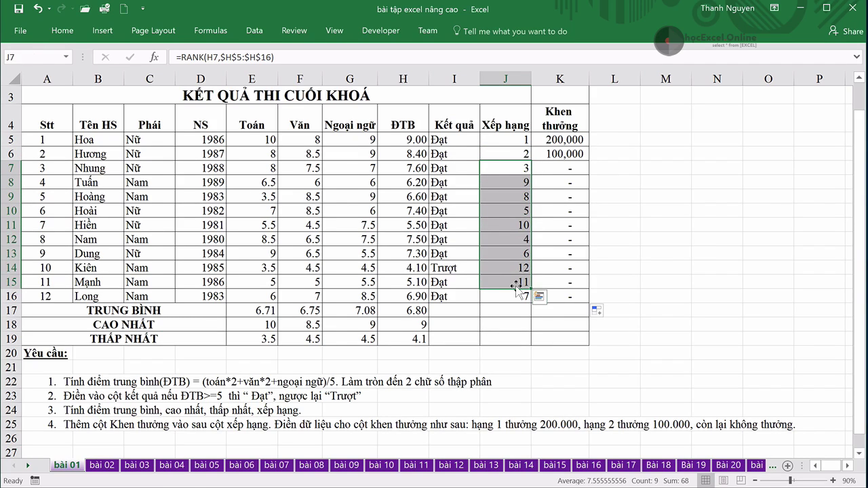
click(615, 194)
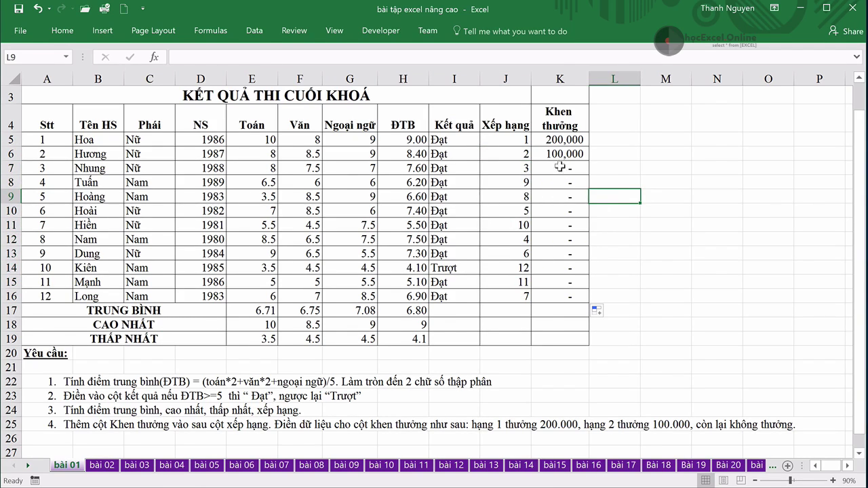
drag(567, 165, 561, 296)
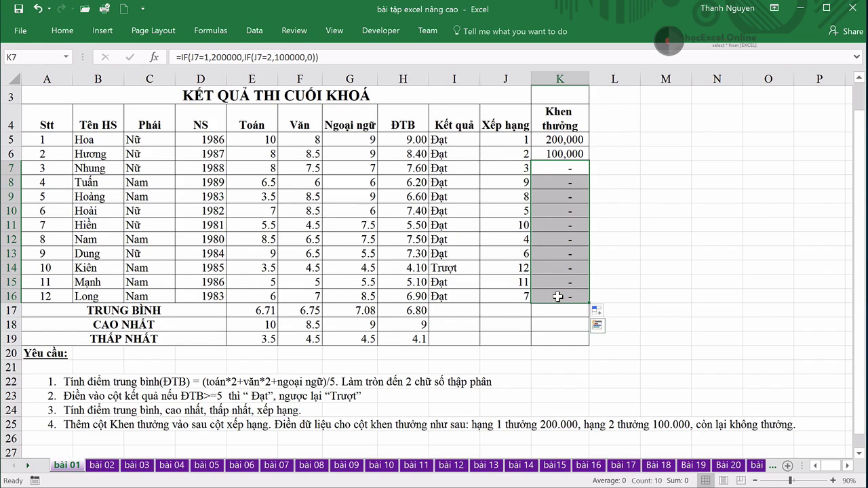
click(628, 256)
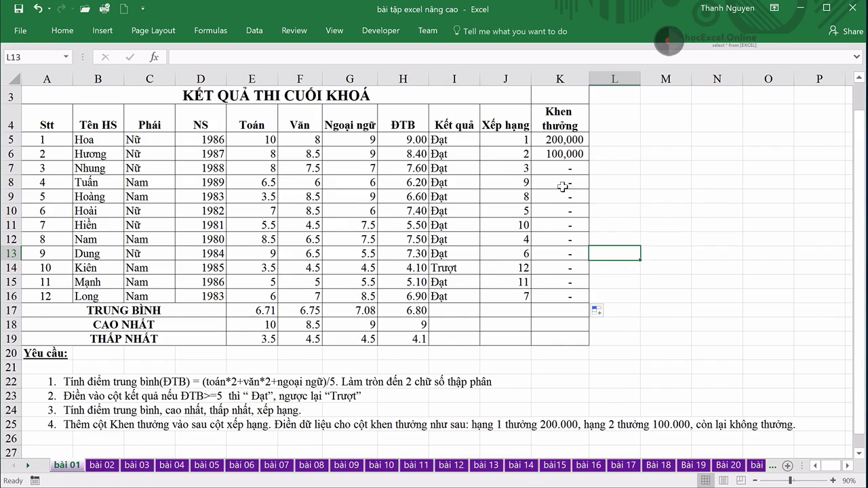
drag(566, 166, 560, 298)
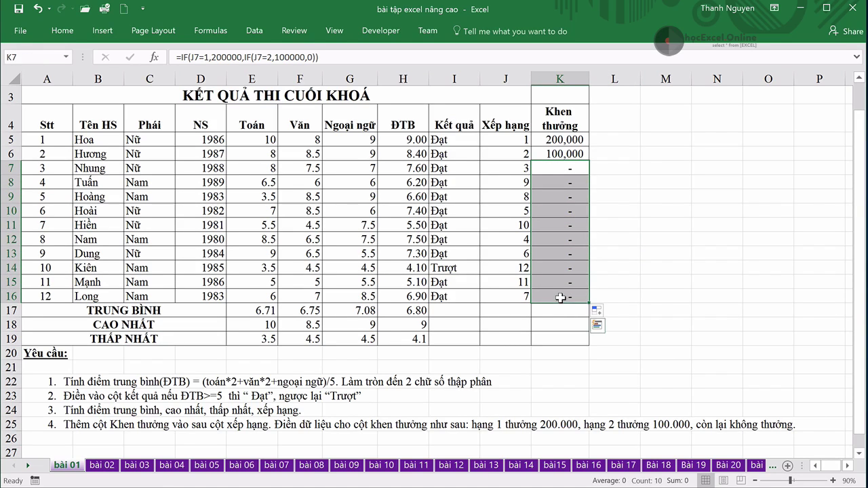
click(648, 258)
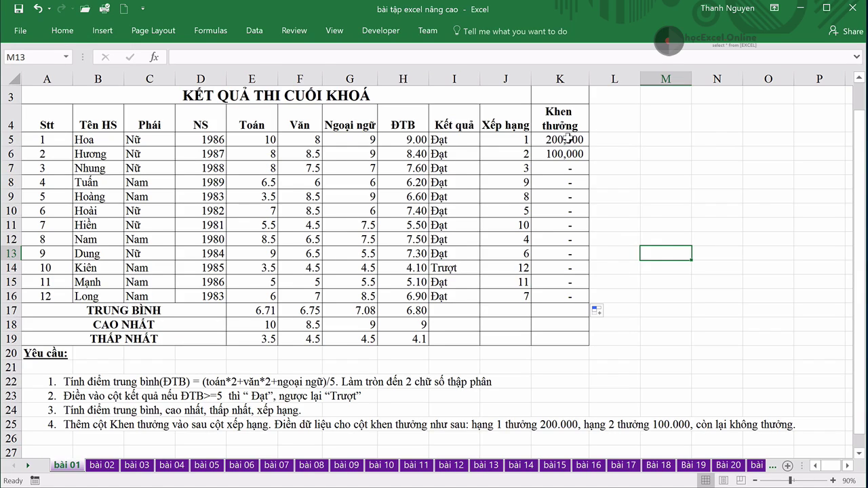
drag(568, 139, 564, 295)
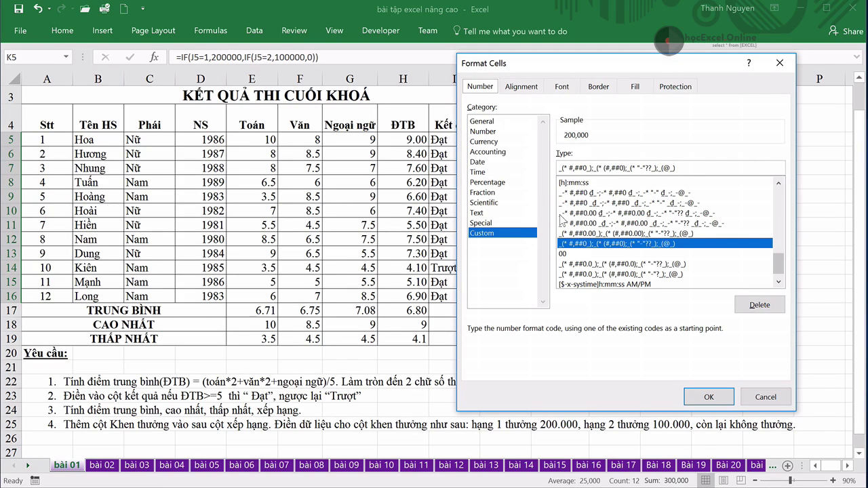
click(767, 398)
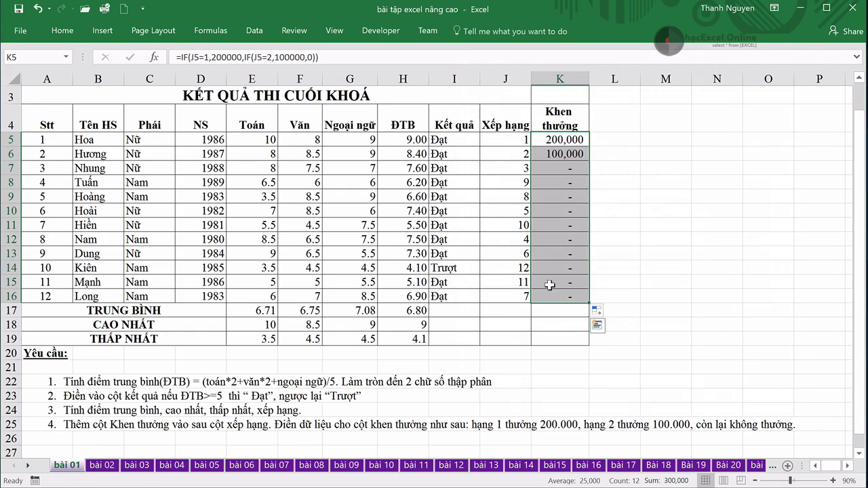
click(555, 253)
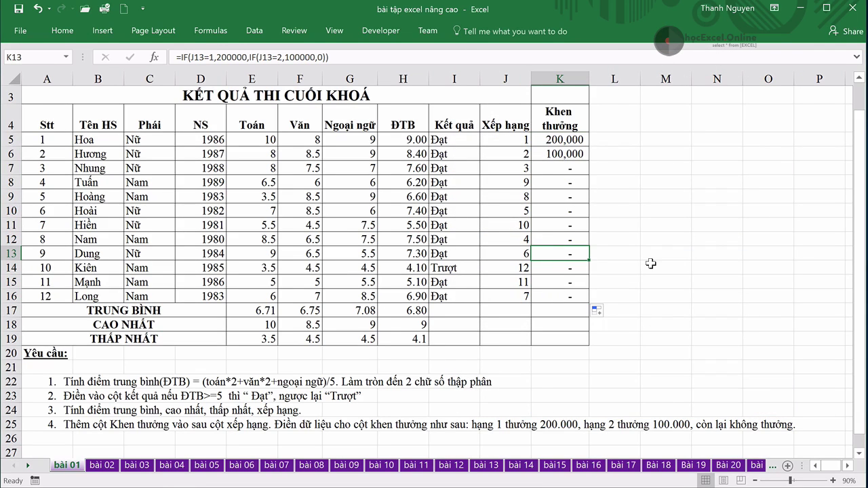
key(ctrl+1)
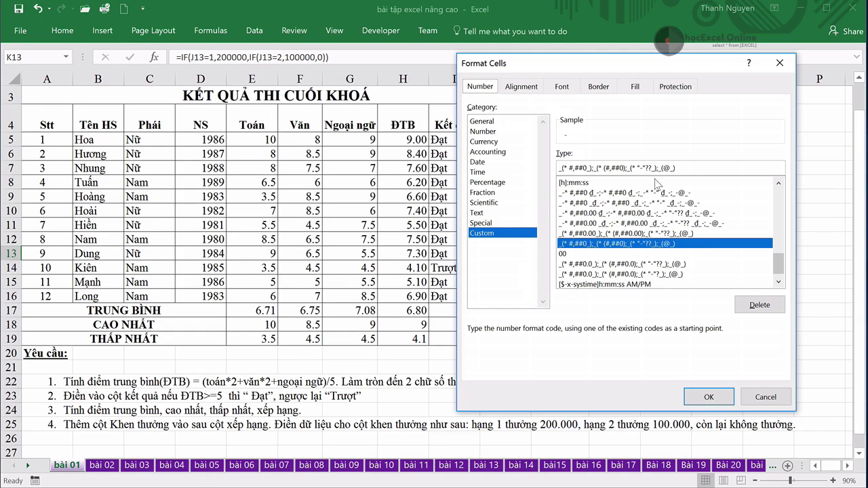
drag(635, 69, 515, 68)
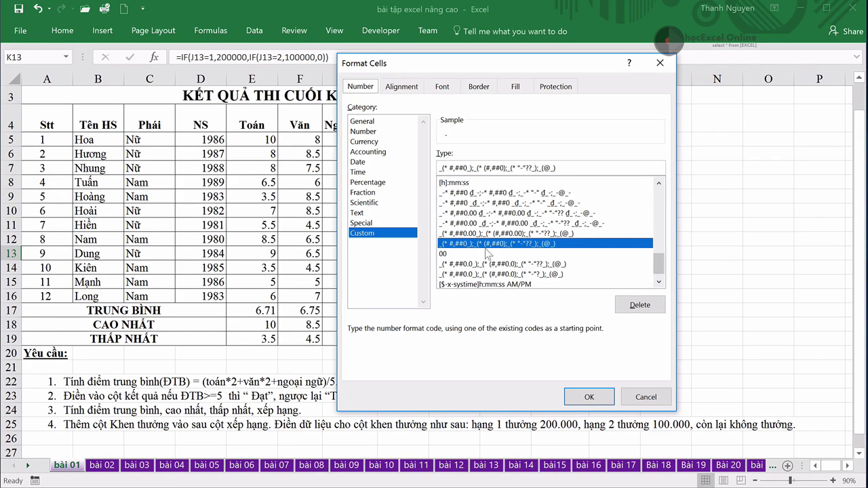
click(645, 397)
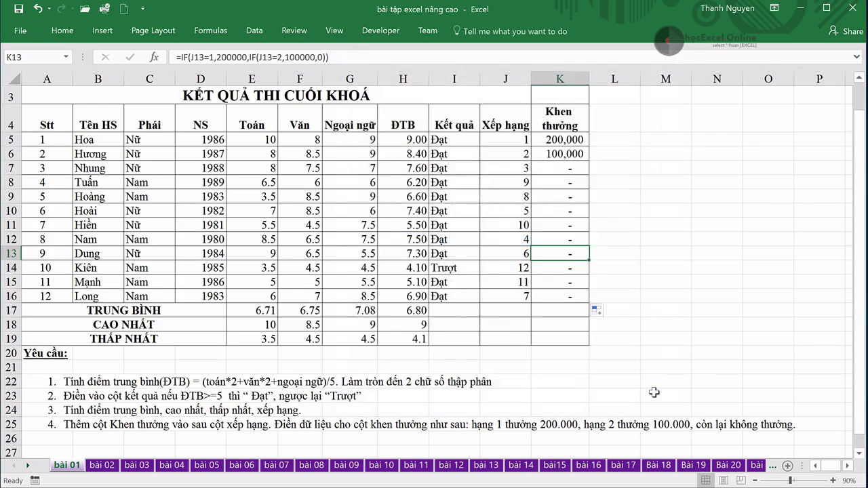
click(697, 351)
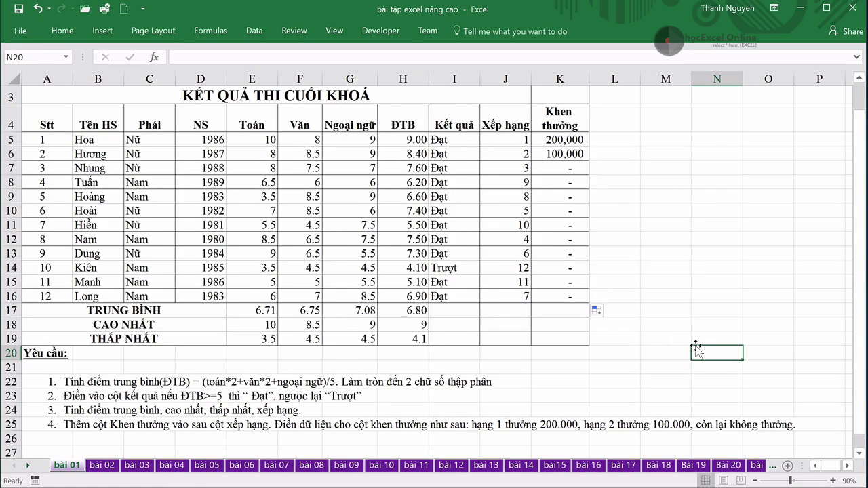